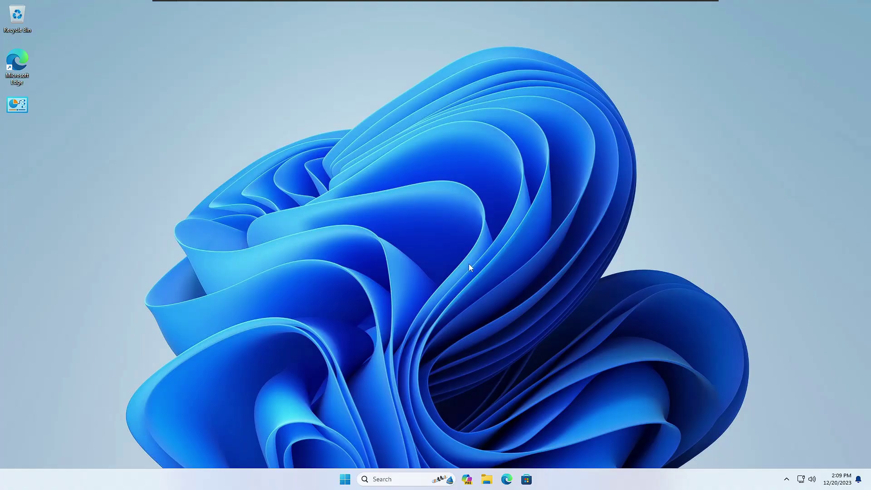
Step: Open Task Manager, check the CPU and memory usage on its performance view, and close it
right_click(345, 480)
click(359, 367)
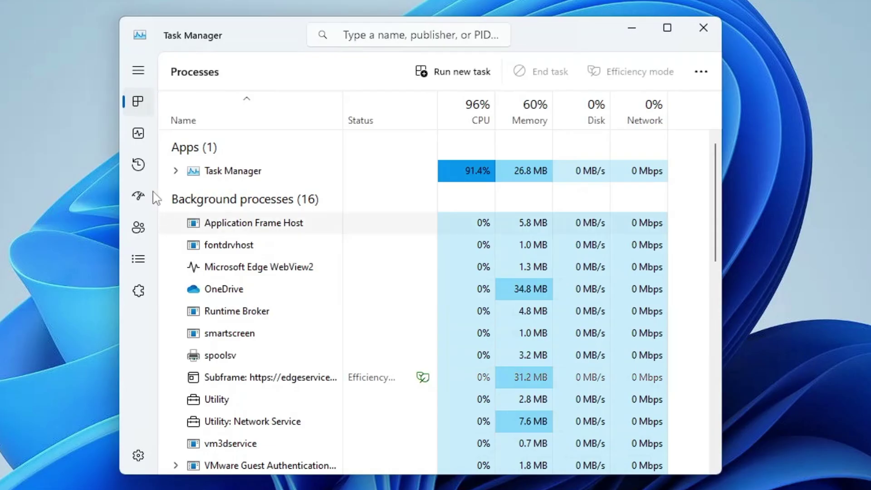
click(234, 215)
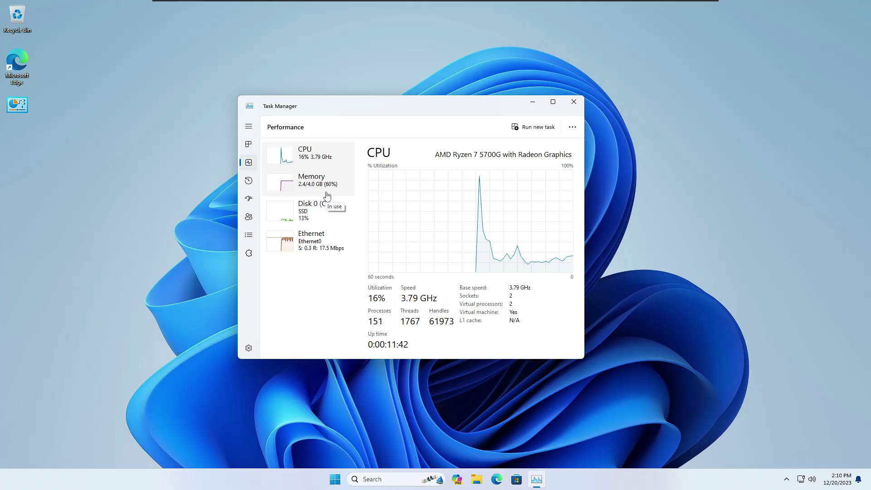
click(574, 101)
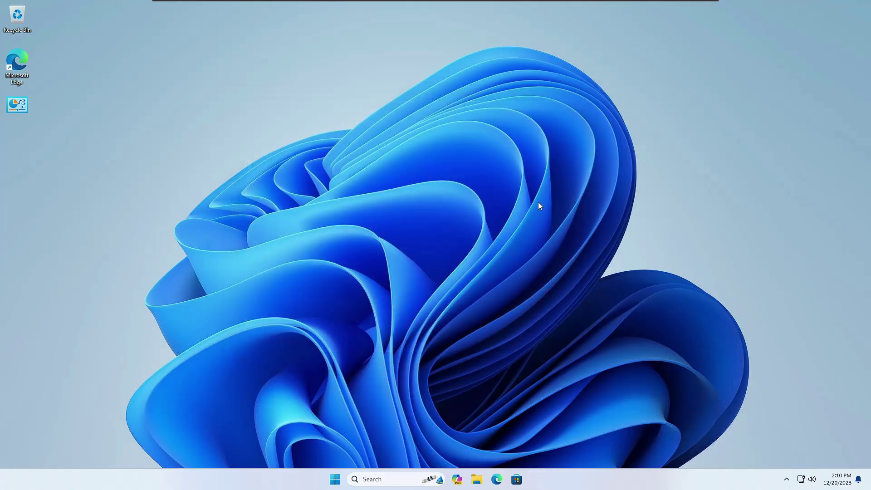
Step: Search Windows for "services", open the Services console and reposition its window
key(super+s)
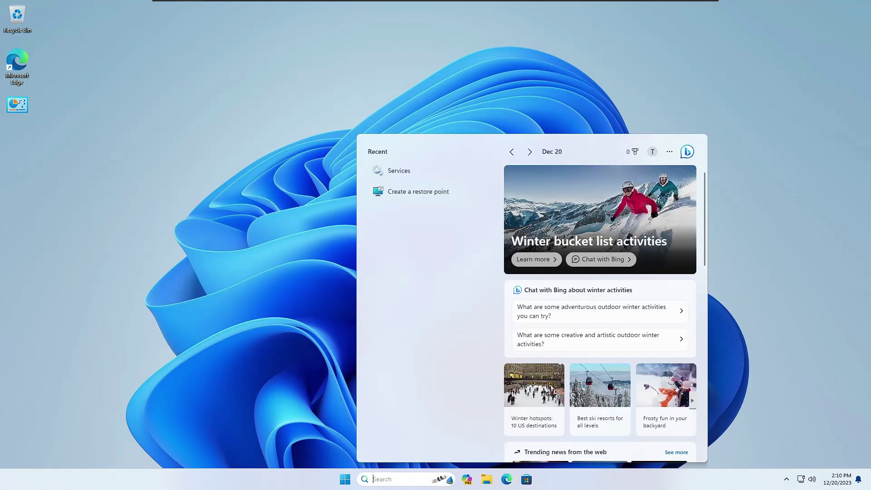
text(services)
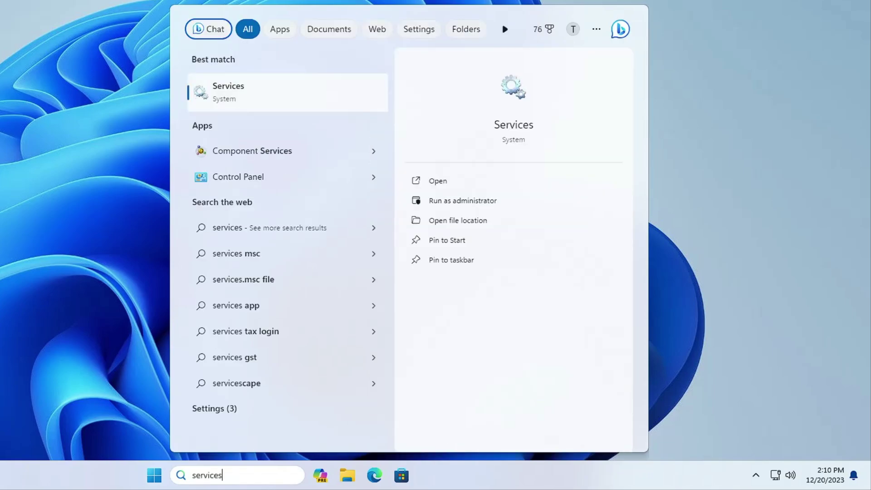
key(Escape)
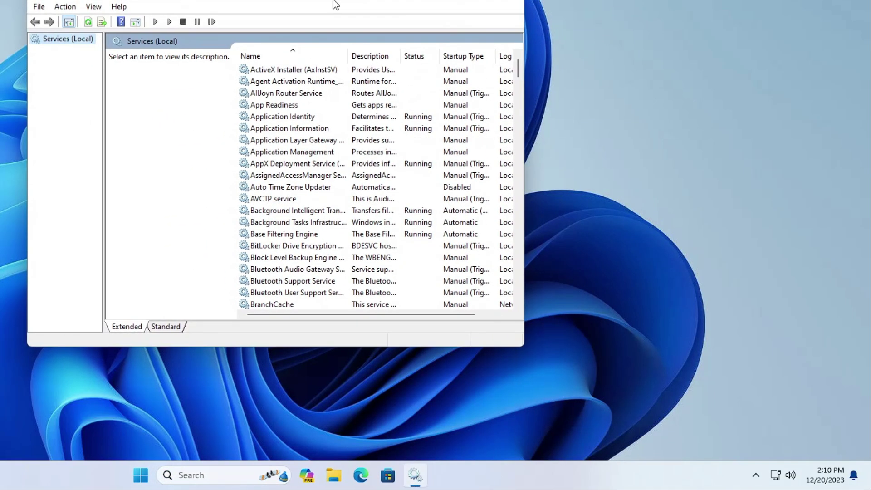
drag(335, 4, 283, 2)
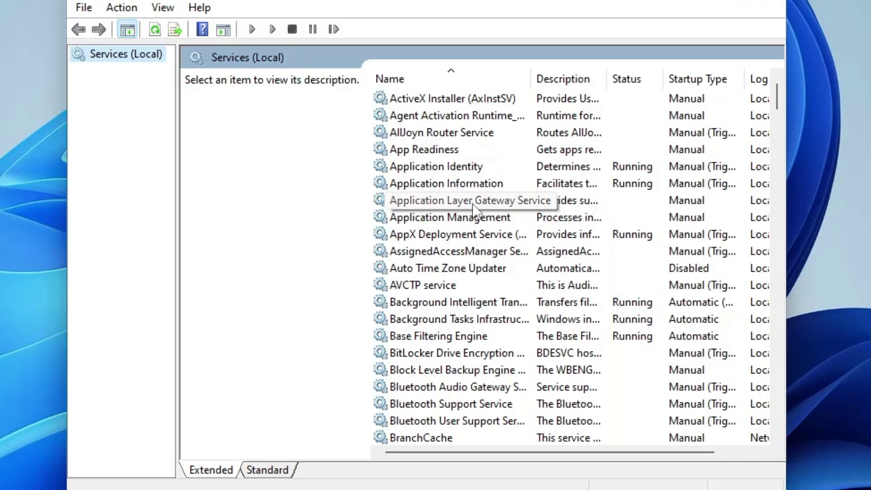
Step: Set the startup type of the ActiveX Installer (AxInstSV) service to Disabled and apply the change
click(427, 104)
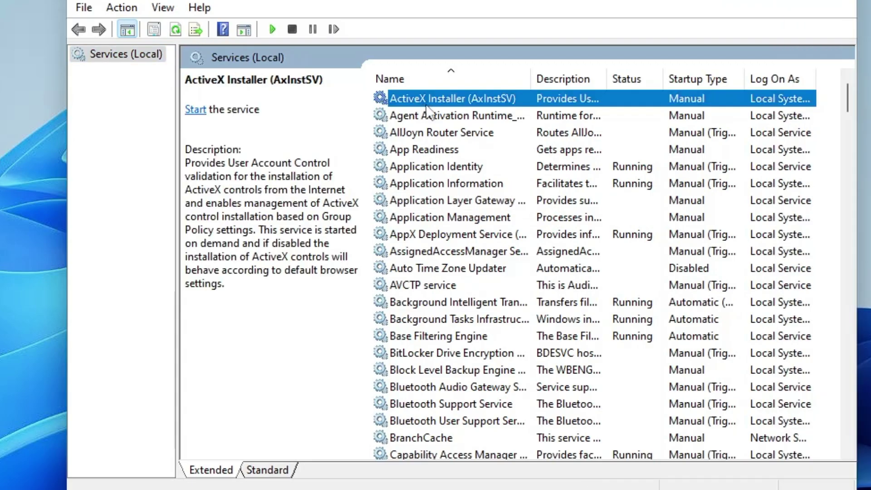
double_click(458, 97)
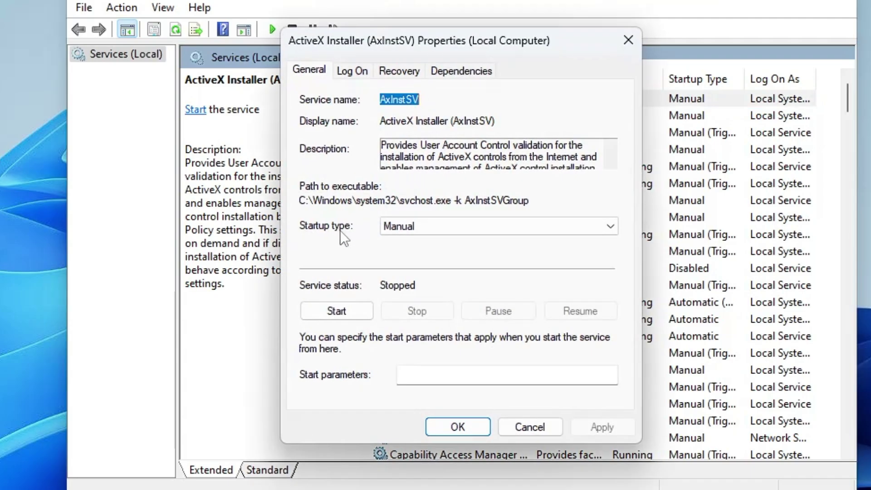
click(415, 225)
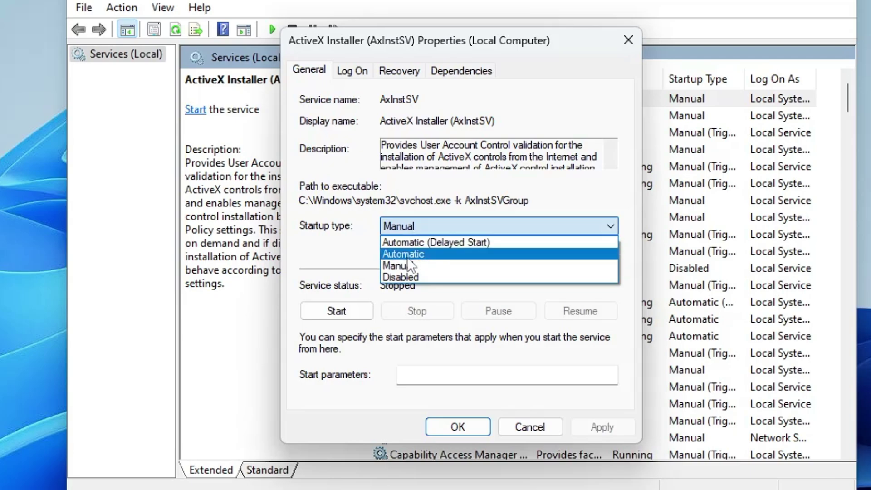
click(410, 277)
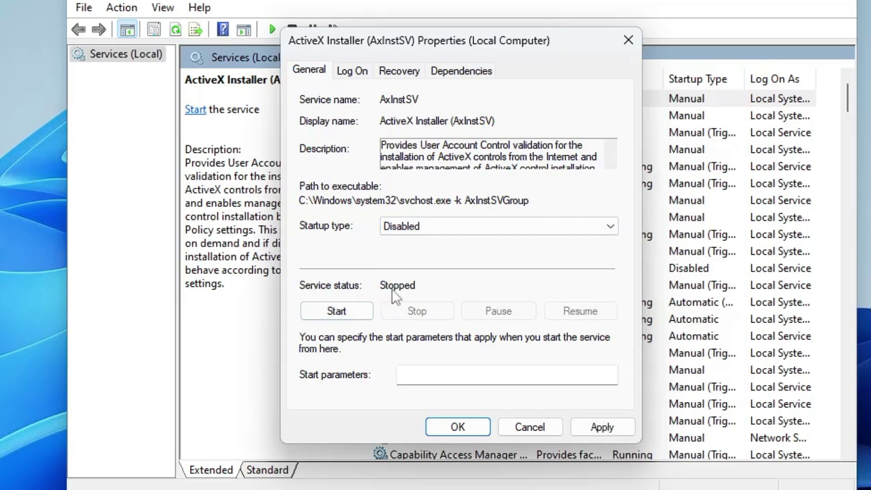
click(606, 430)
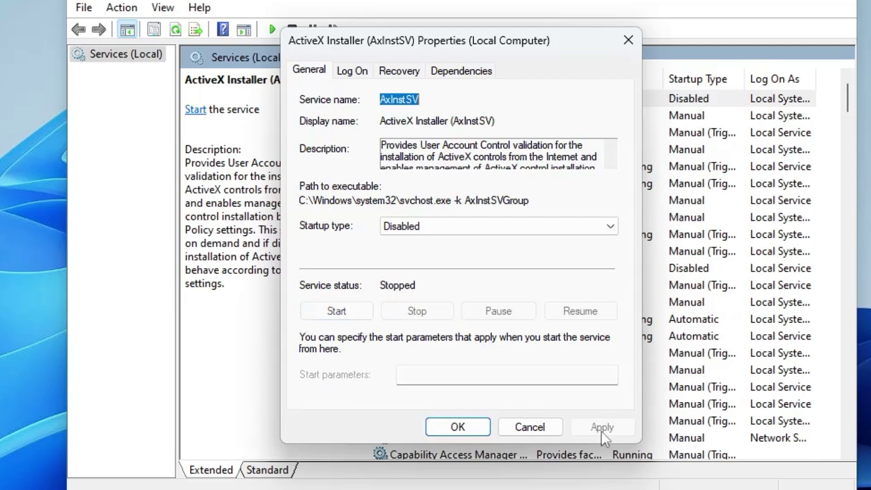
click(467, 432)
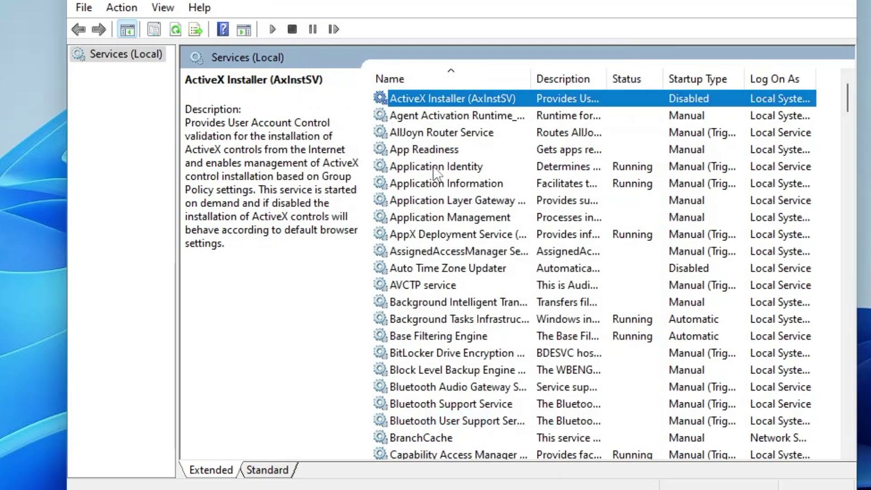
Step: Set the startup type of the BitLocker Drive Encryption Service to Disabled and apply the change
scroll(434, 173, down, 1)
scroll(436, 173, down, 1)
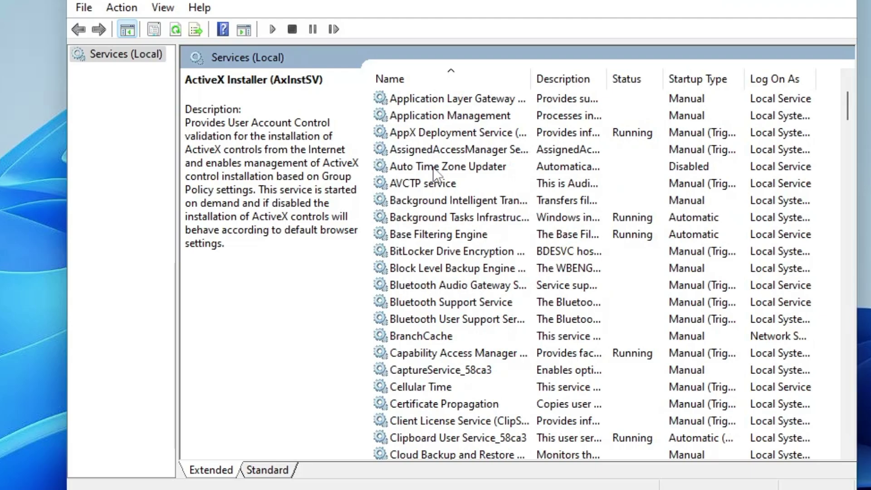
click(418, 250)
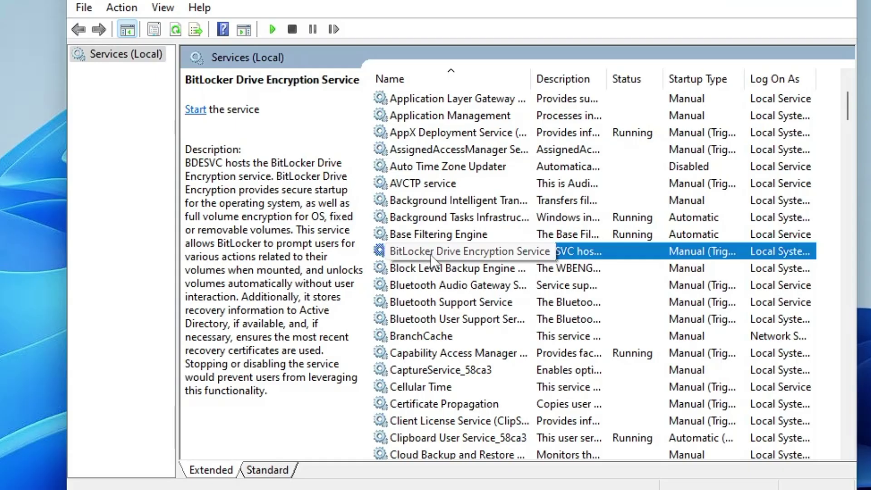
double_click(431, 255)
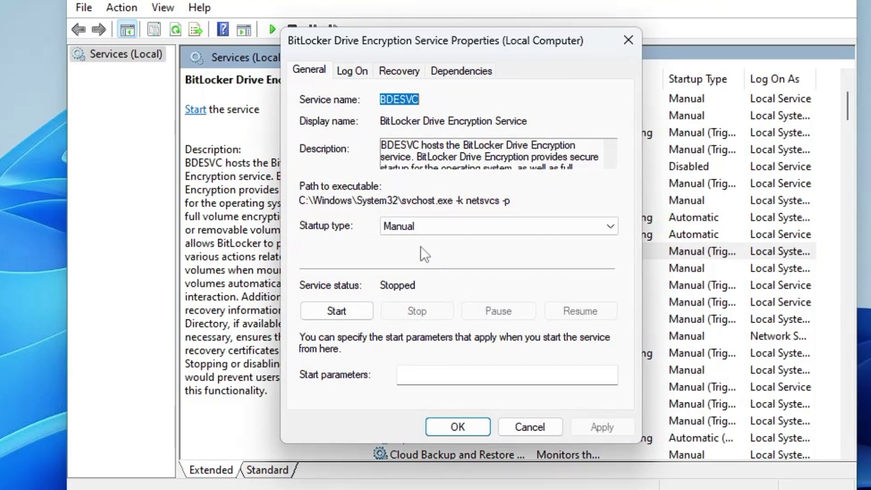
click(407, 227)
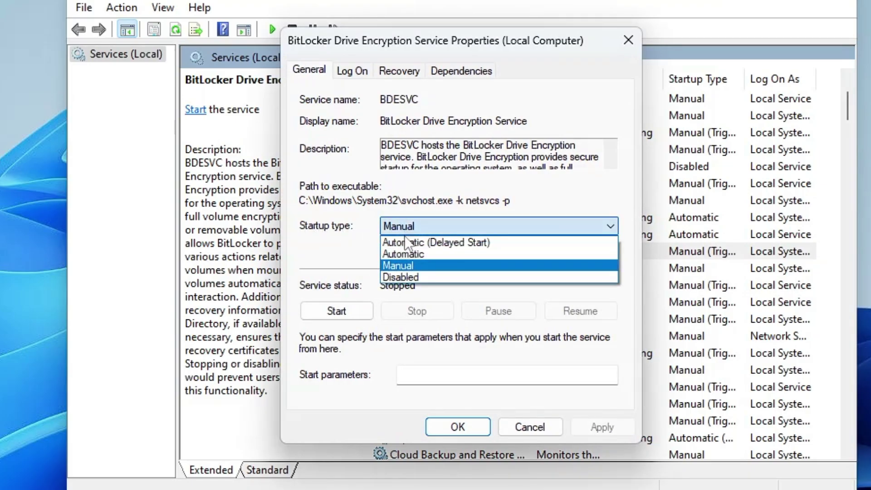
click(411, 276)
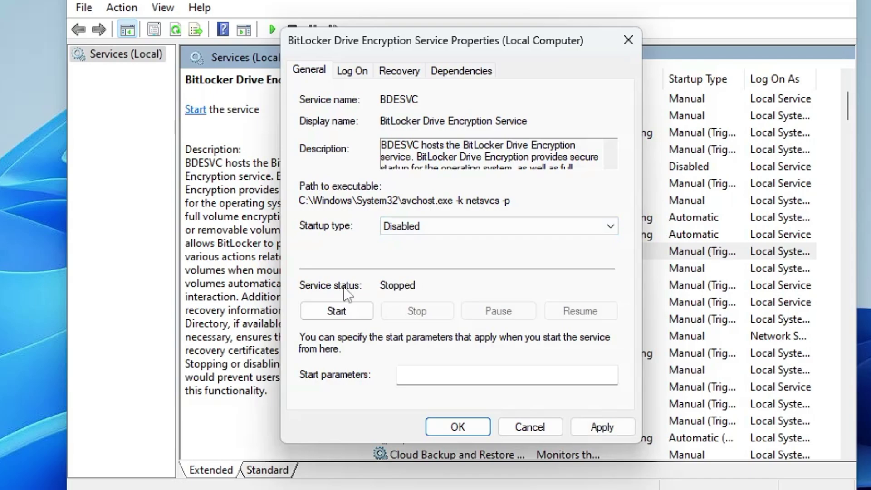
click(603, 428)
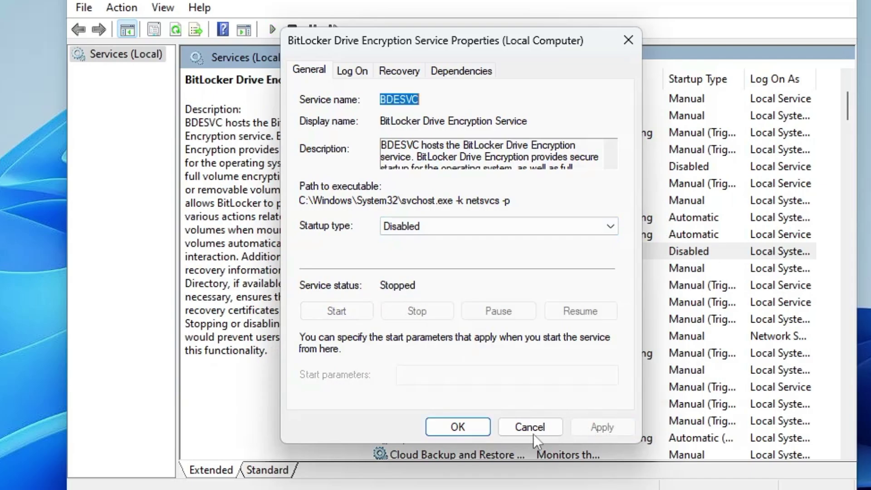
click(472, 429)
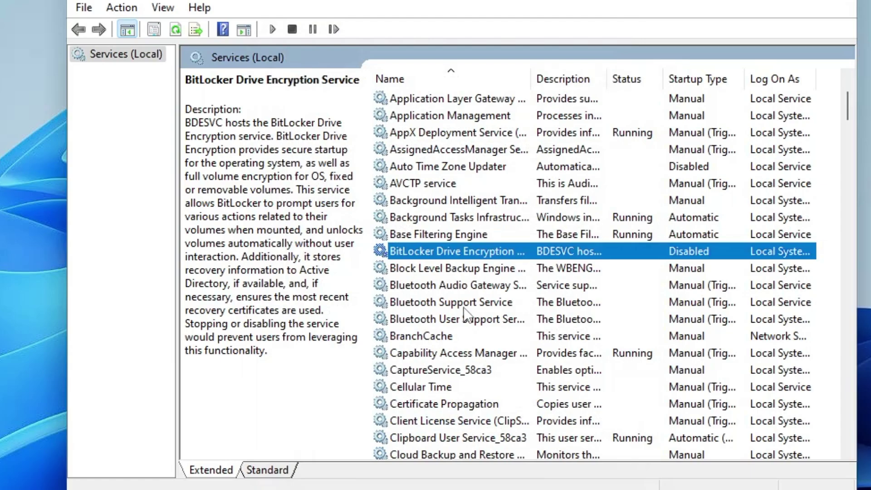
Step: Review the three Bluetooth services' descriptions and set the Bluetooth Audio Gateway Service's startup type to Disabled
click(453, 287)
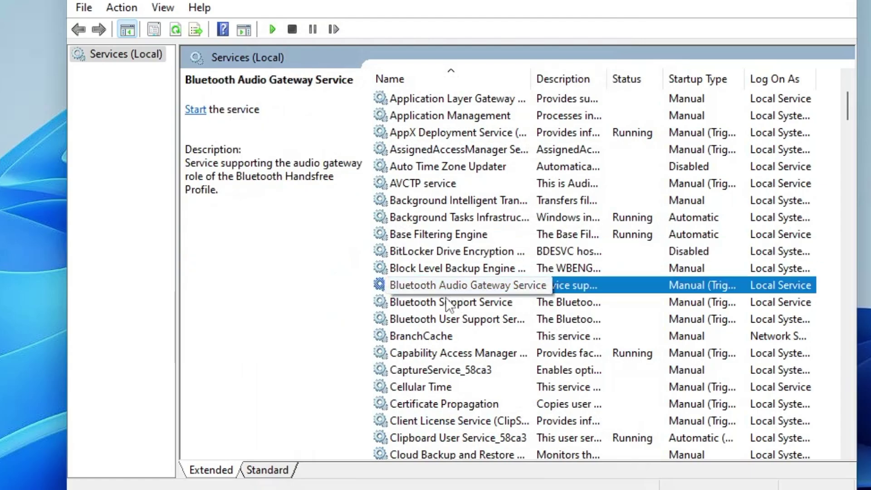
click(446, 301)
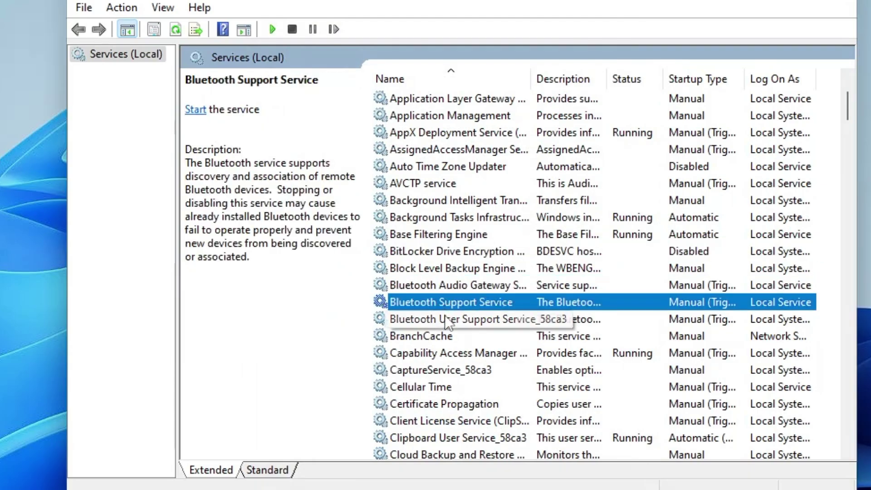
click(445, 317)
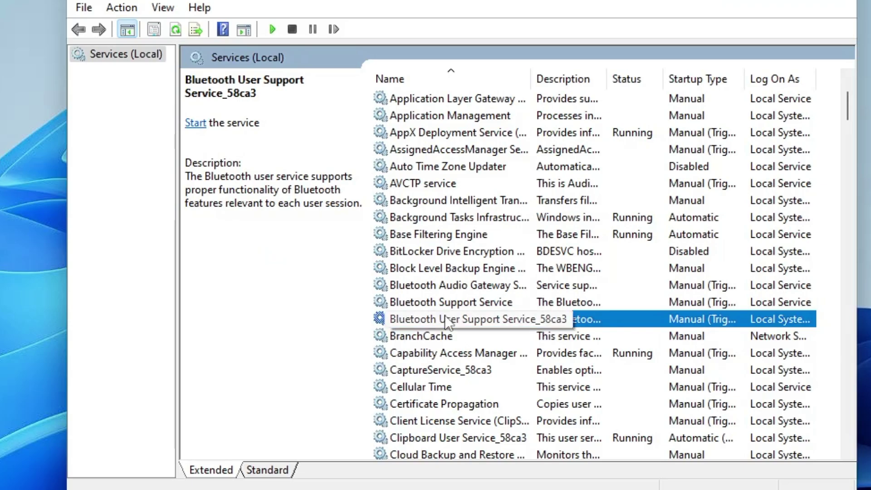
click(443, 285)
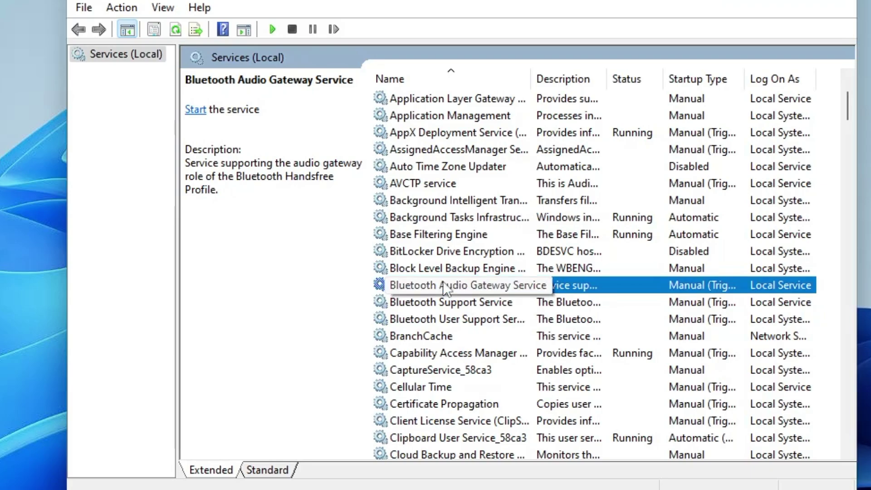
double_click(445, 290)
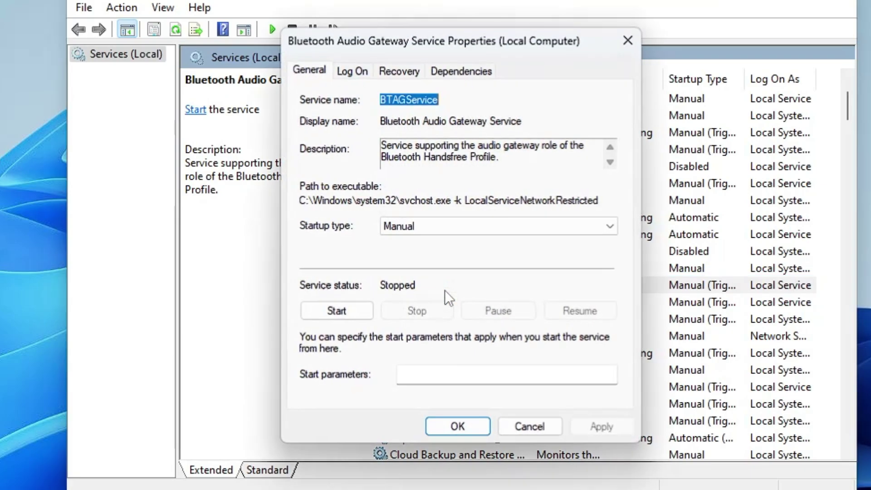
click(437, 232)
click(418, 277)
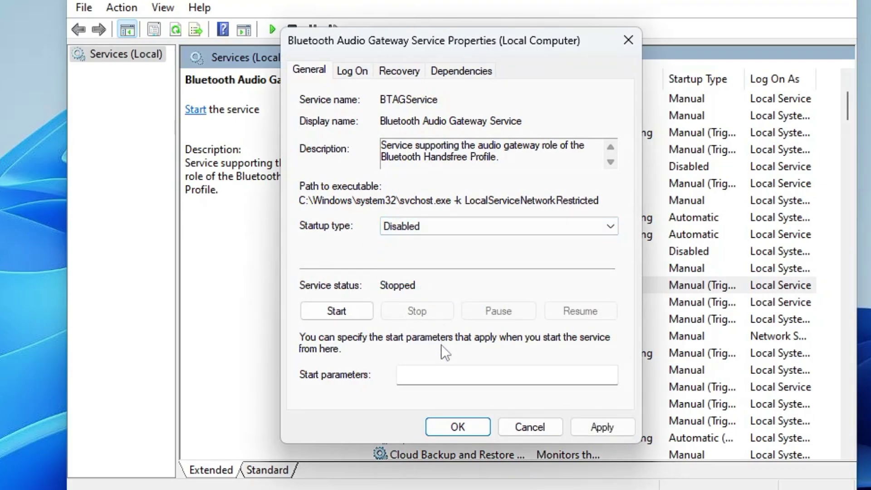
click(458, 427)
Step: Set the startup type of the Bluetooth Support Service to Disabled and apply the change
click(426, 308)
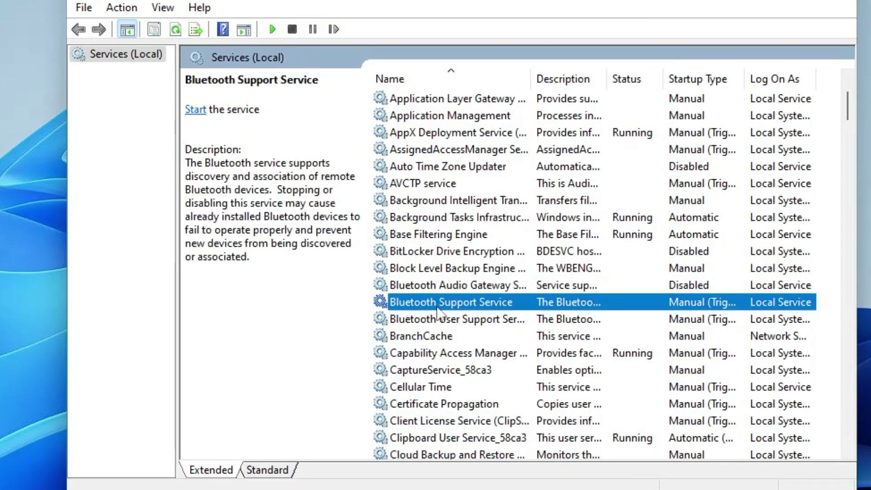
double_click(439, 308)
click(441, 225)
click(426, 276)
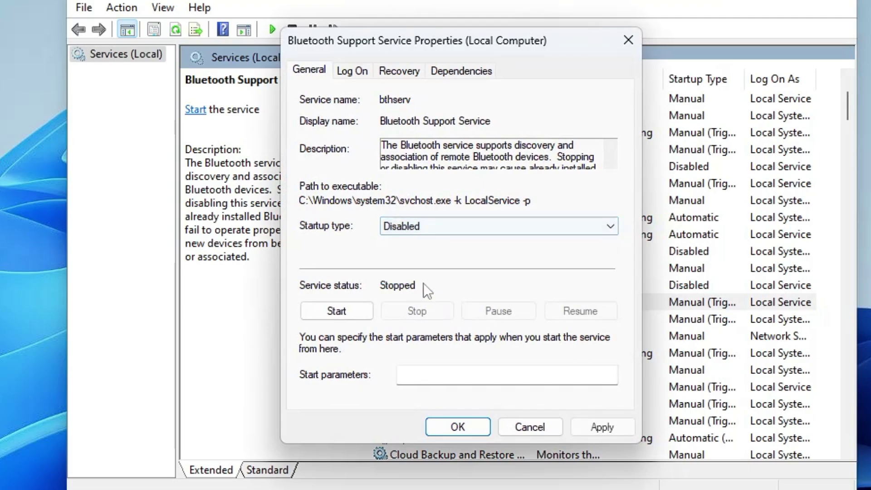
click(577, 427)
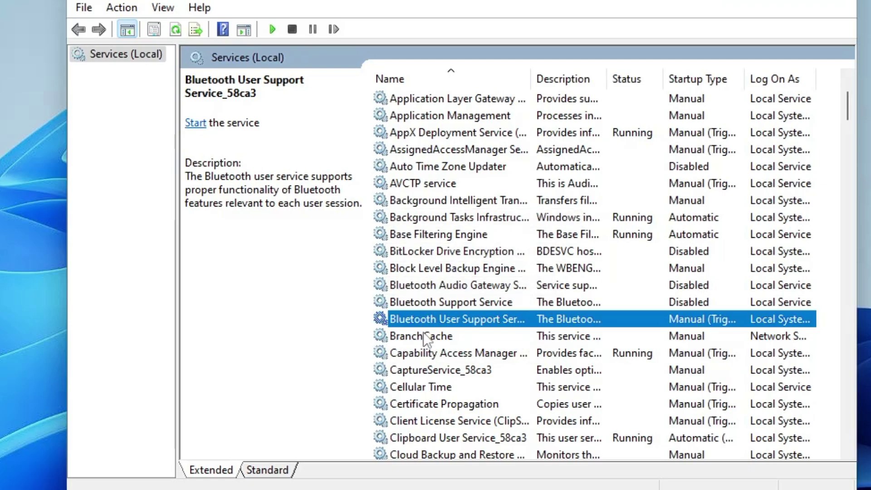
Step: Set the startup type of the AssignedAccessManager Service to Disabled and apply the change
scroll(422, 336, up, 2)
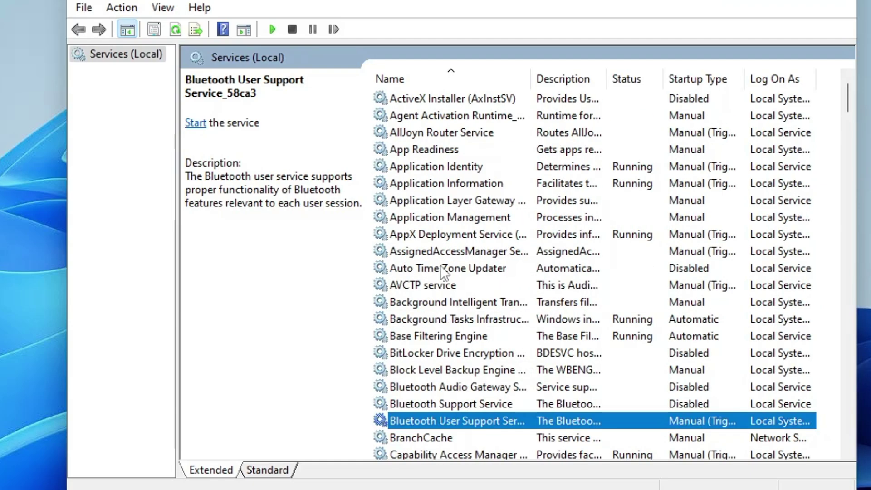
double_click(466, 253)
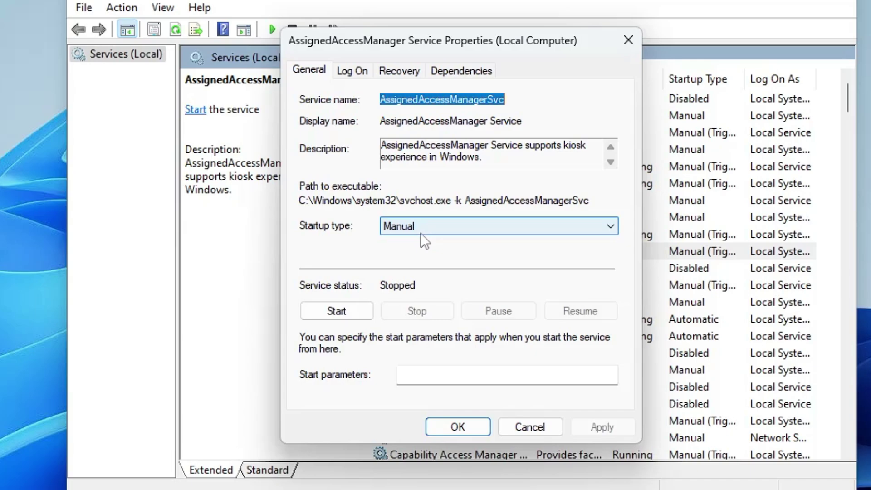
click(408, 227)
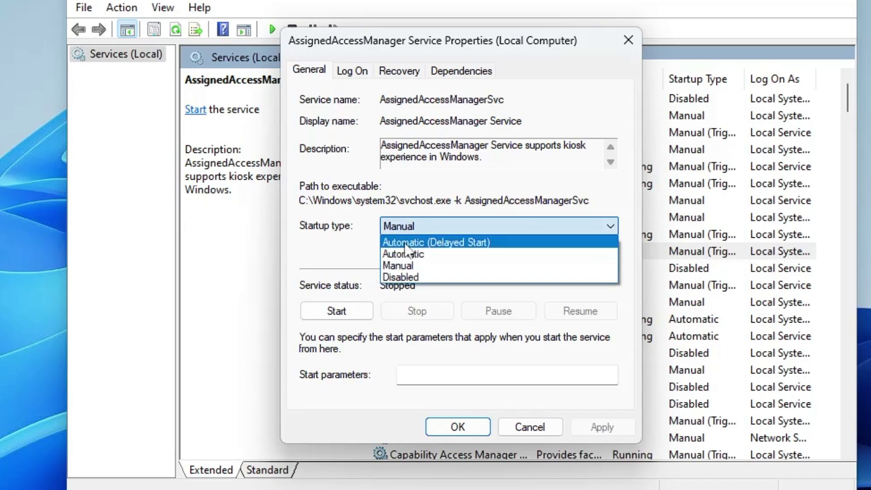
click(408, 278)
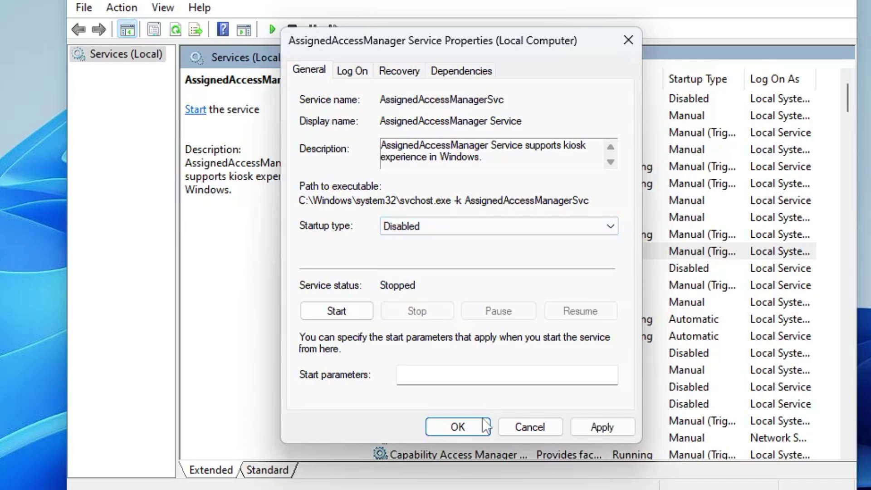
click(609, 429)
click(453, 427)
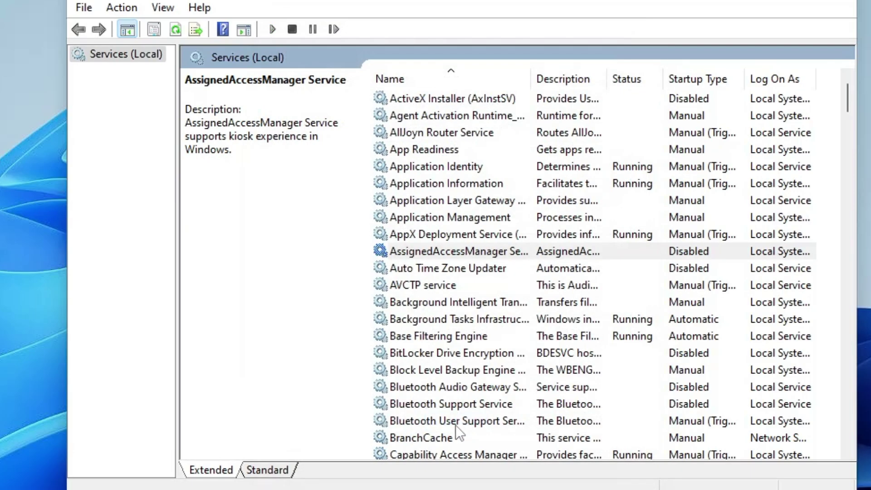
scroll(430, 248, down, 5)
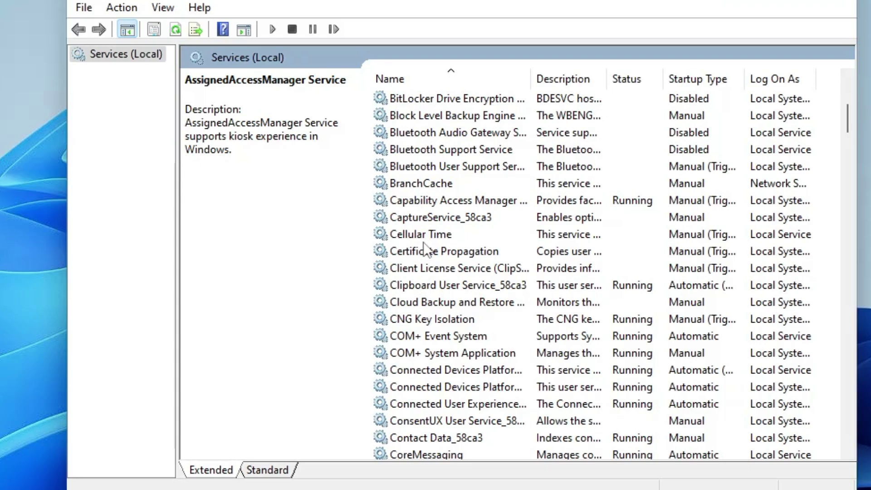
Step: Set the Connected User Experiences and Telemetry service's startup type to Disabled, stop the service and apply the change
scroll(427, 247, down, 1)
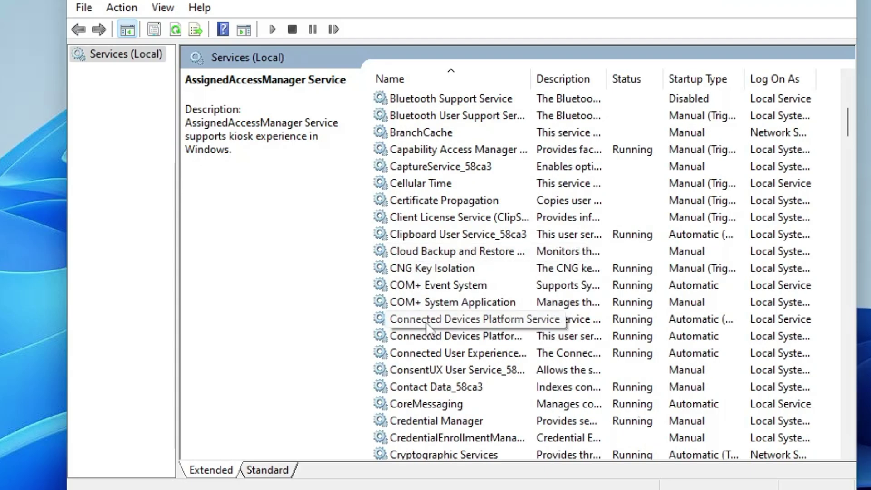
click(429, 354)
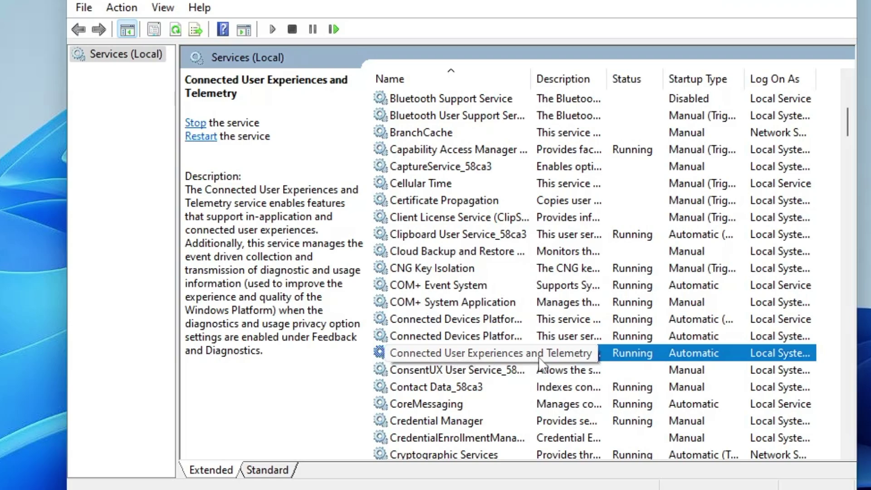
double_click(464, 351)
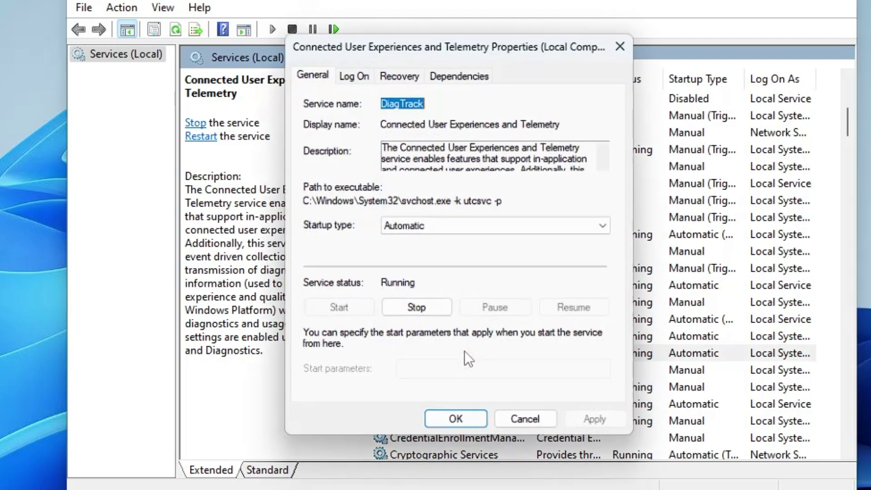
click(418, 224)
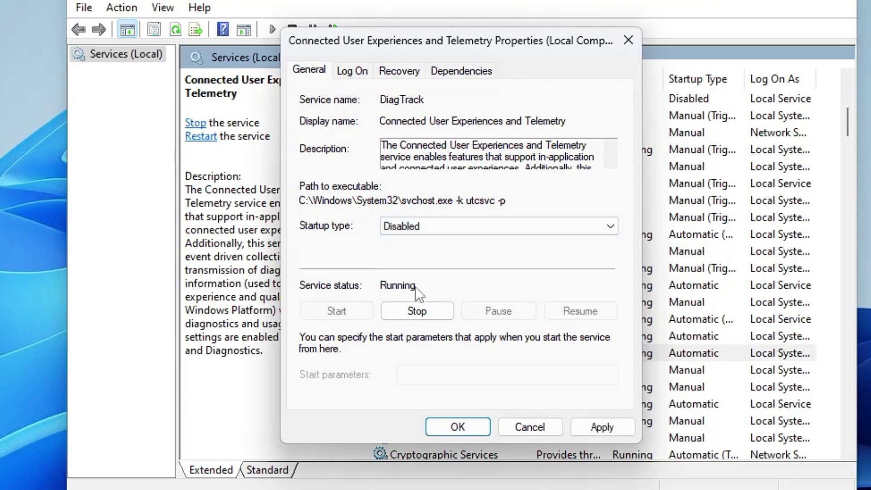
click(413, 312)
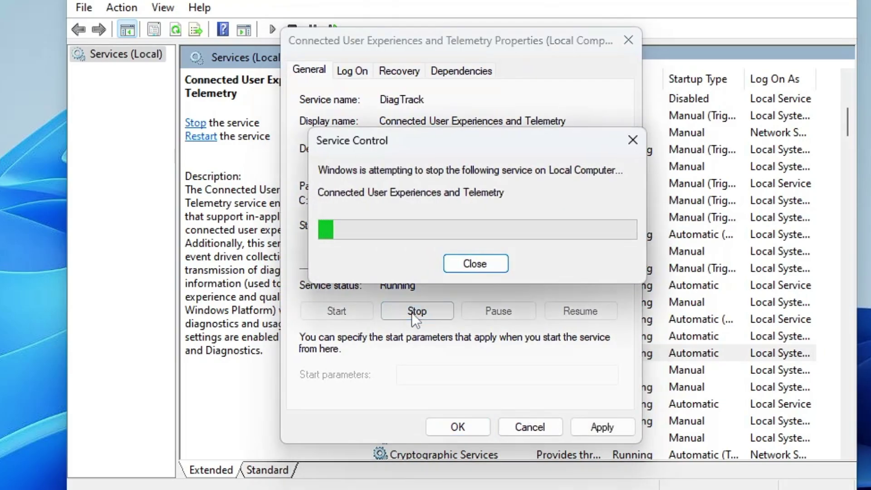
click(601, 426)
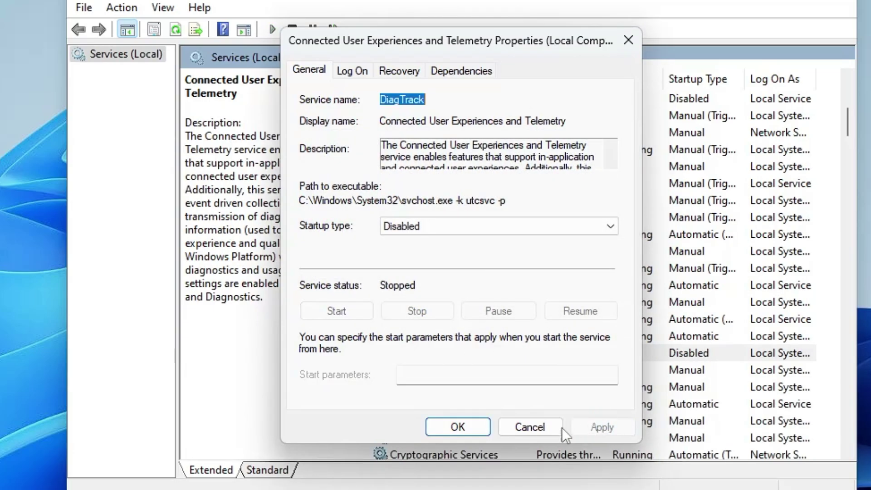
click(474, 431)
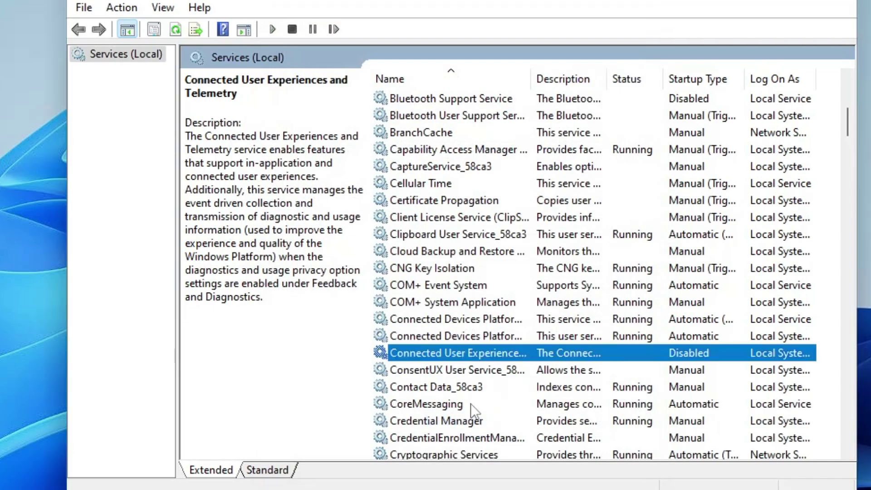
Step: Set the startup type of the Diagnostic Execution Service to Disabled and apply the change
scroll(462, 384, down, 1)
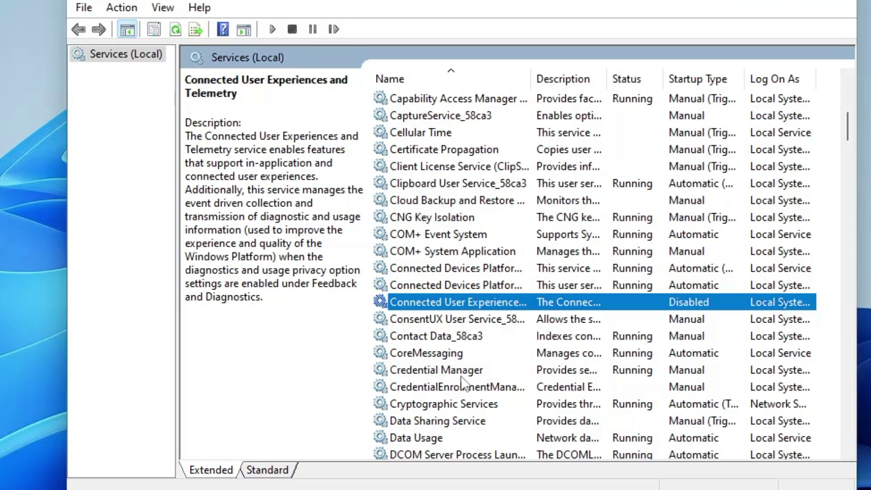
scroll(461, 376, down, 5)
click(459, 420)
scroll(449, 371, down, 1)
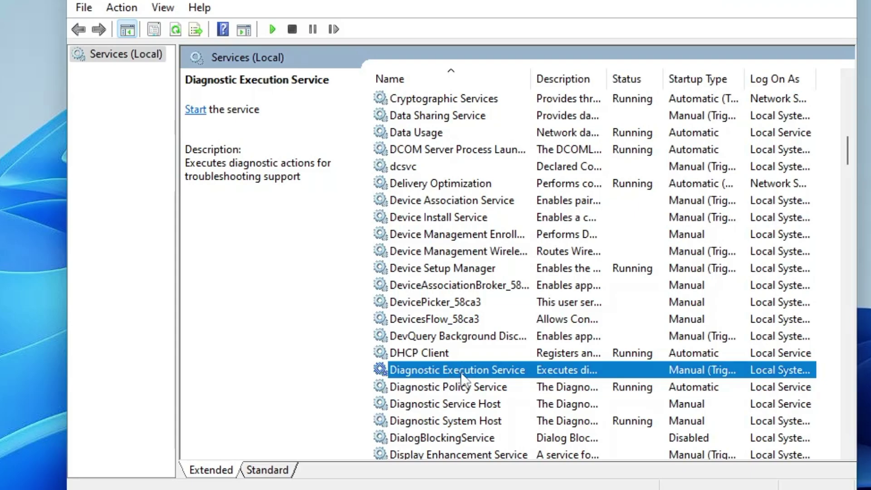
double_click(462, 378)
click(407, 227)
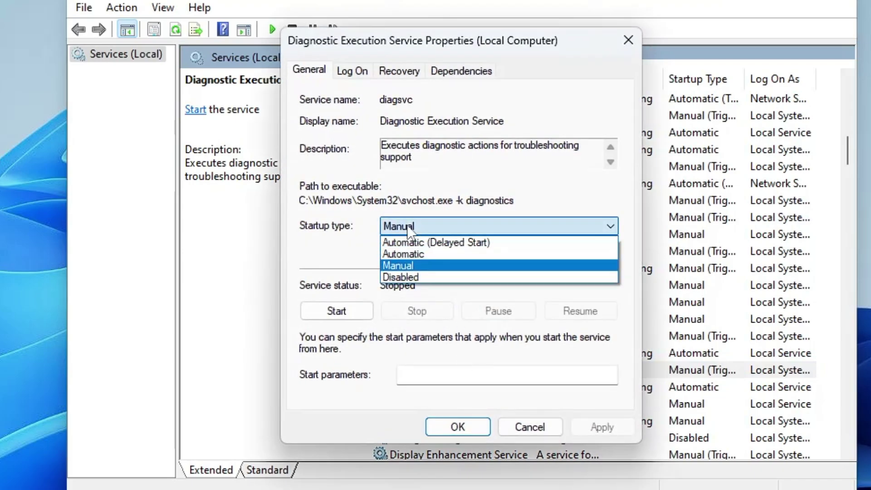
click(413, 277)
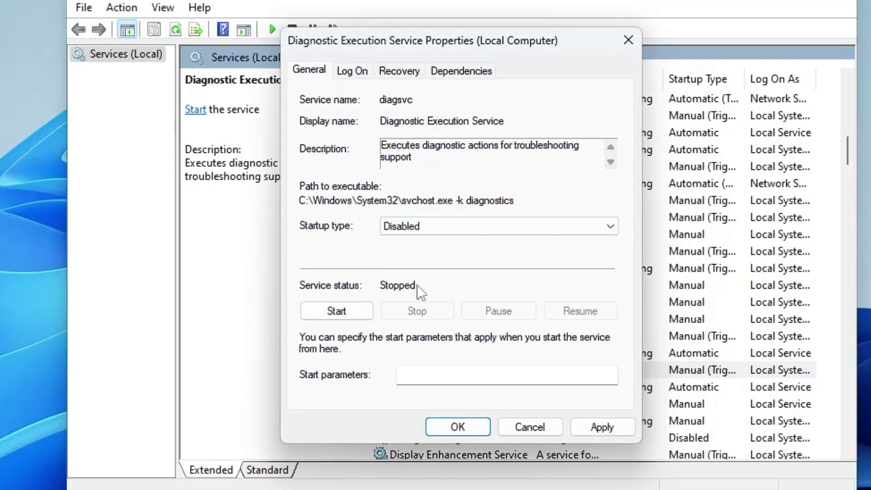
click(600, 431)
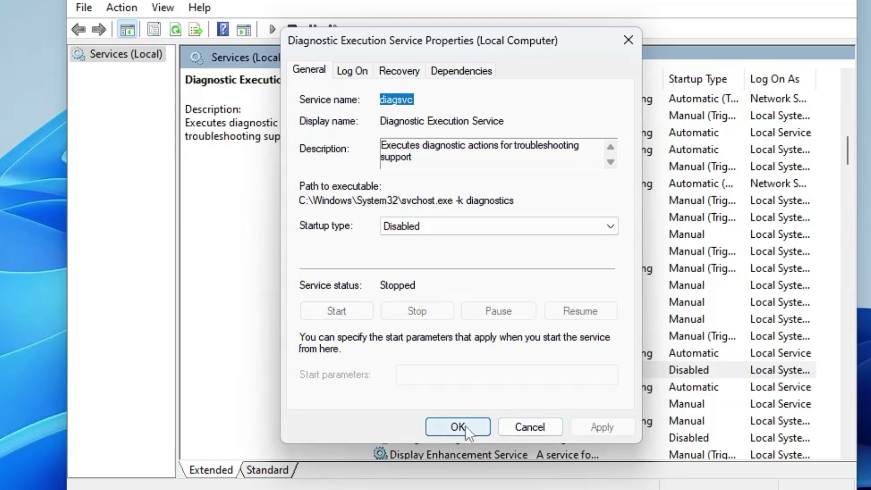
click(465, 425)
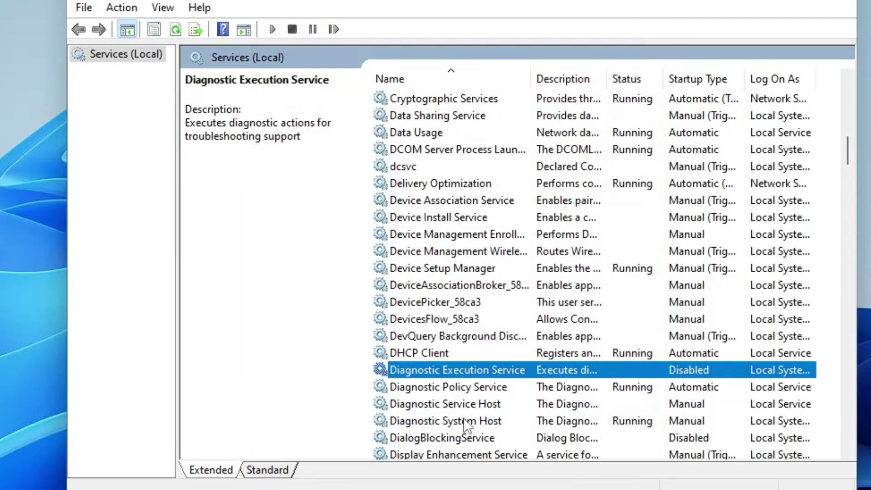
Step: Set the Diagnostic Policy Service's startup type to Disabled, stop the service and apply the change
double_click(464, 388)
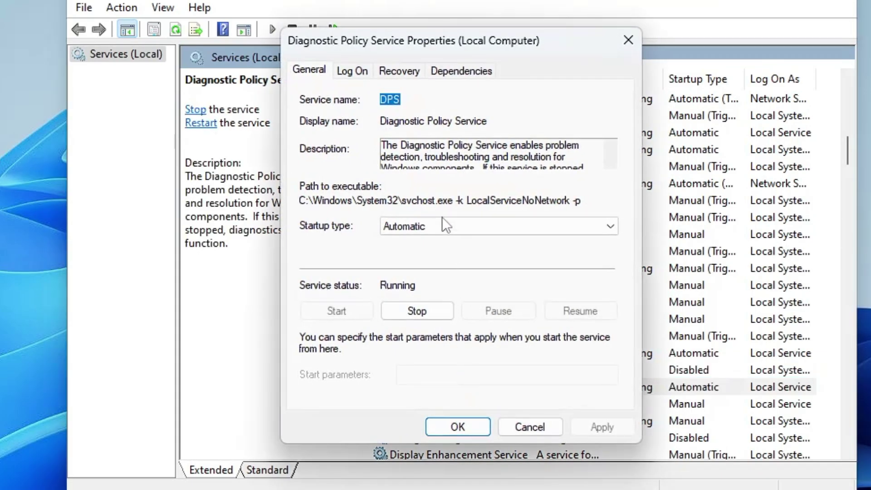
click(435, 226)
click(421, 274)
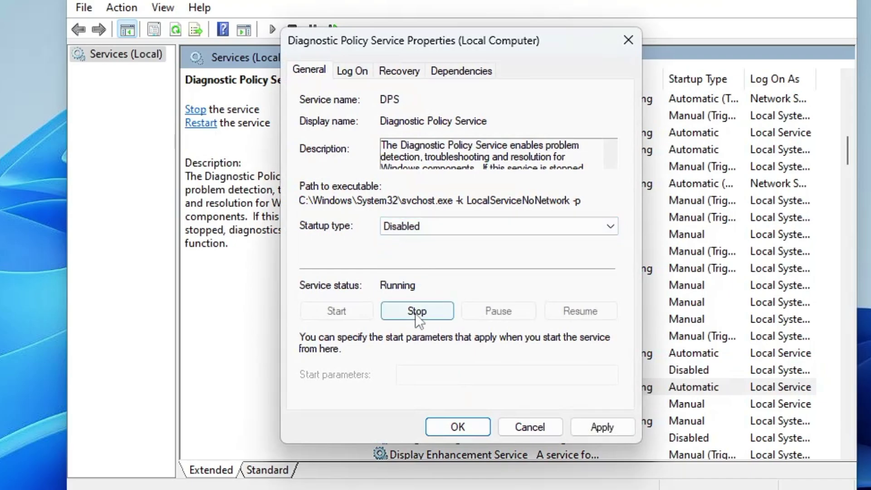
click(415, 313)
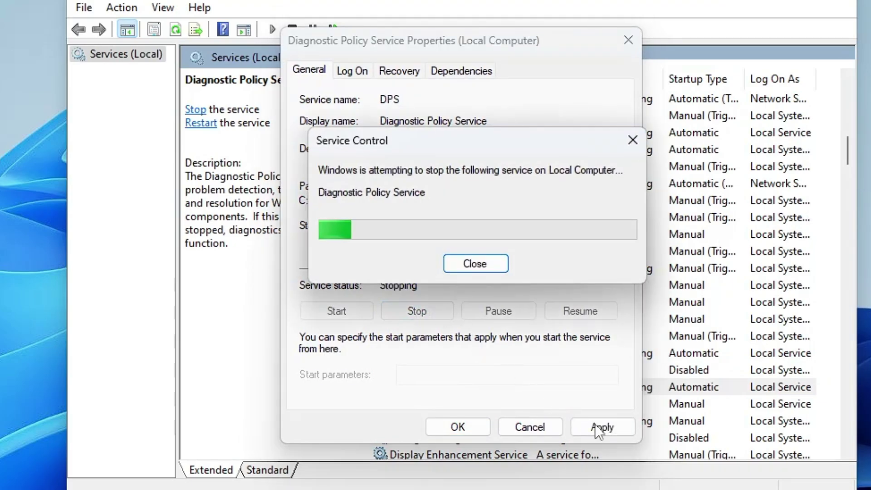
click(598, 427)
click(464, 426)
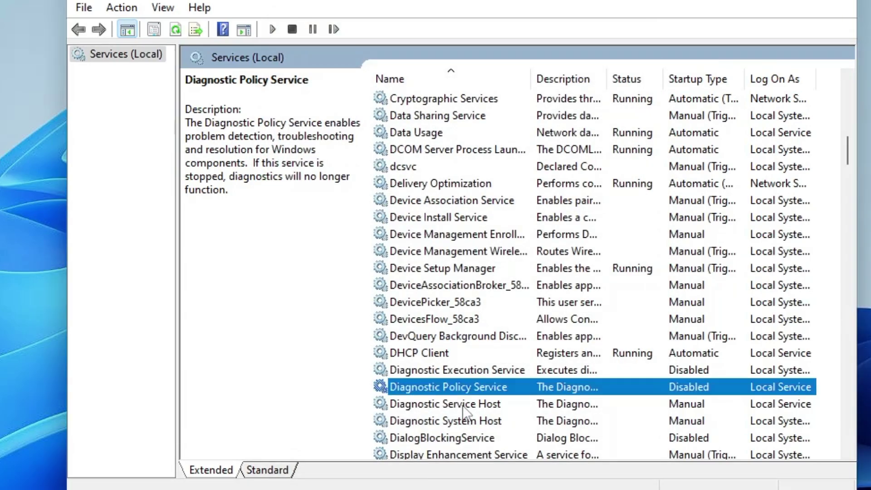
Step: Set the startup type of the Diagnostic Service Host to Disabled and apply the change
double_click(464, 404)
click(437, 226)
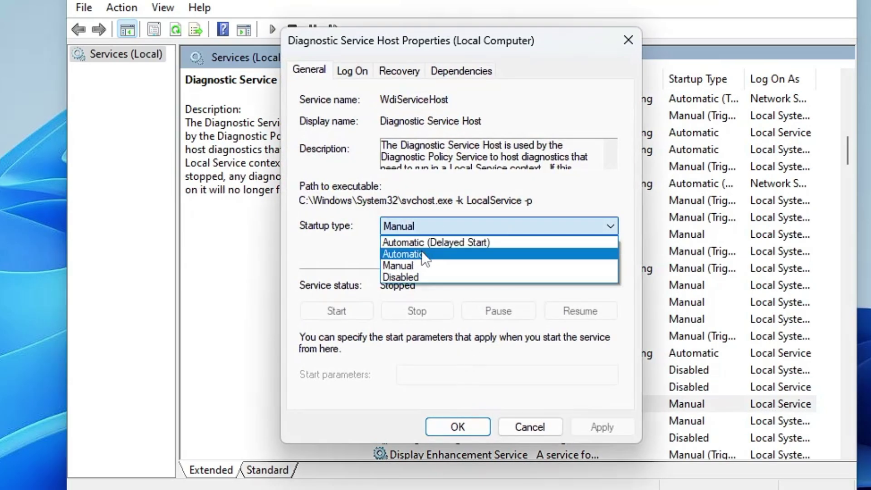
click(408, 276)
click(597, 428)
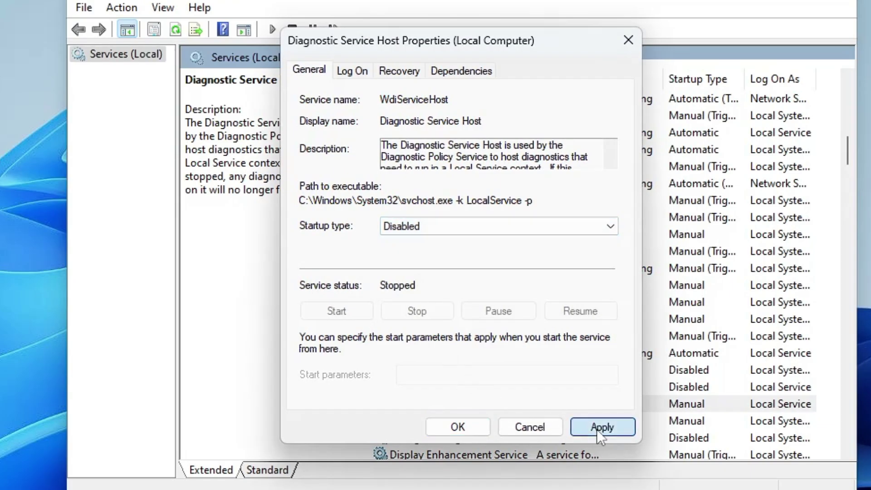
click(458, 427)
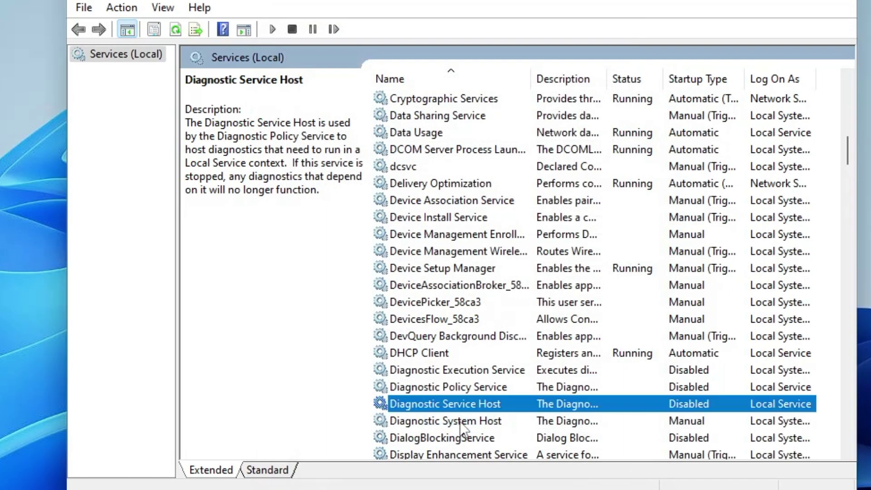
Step: Set the startup type of the Diagnostic System Host to Disabled and confirm the change
double_click(461, 423)
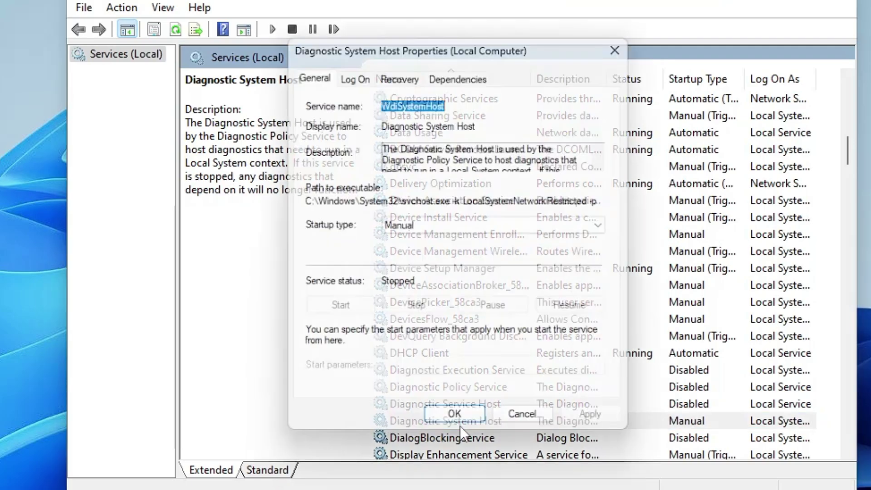
click(426, 230)
click(409, 277)
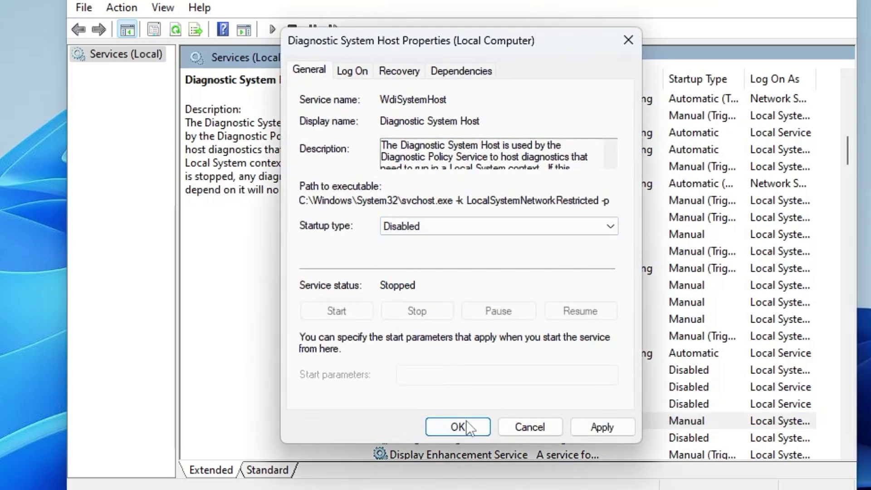
click(458, 427)
Step: Set the Geolocation Service's startup type to Disabled, stop the service and apply the change
scroll(467, 436, down, 6)
click(454, 404)
scroll(446, 279, up, 1)
scroll(446, 286, down, 2)
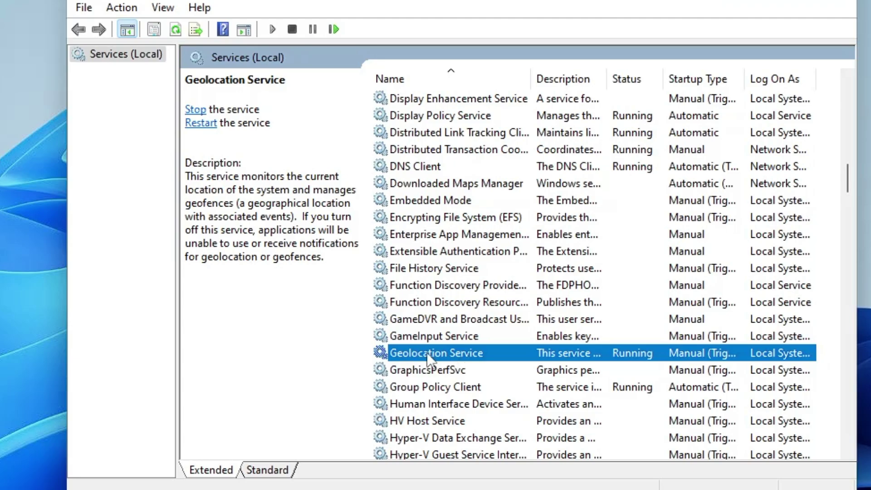
double_click(443, 358)
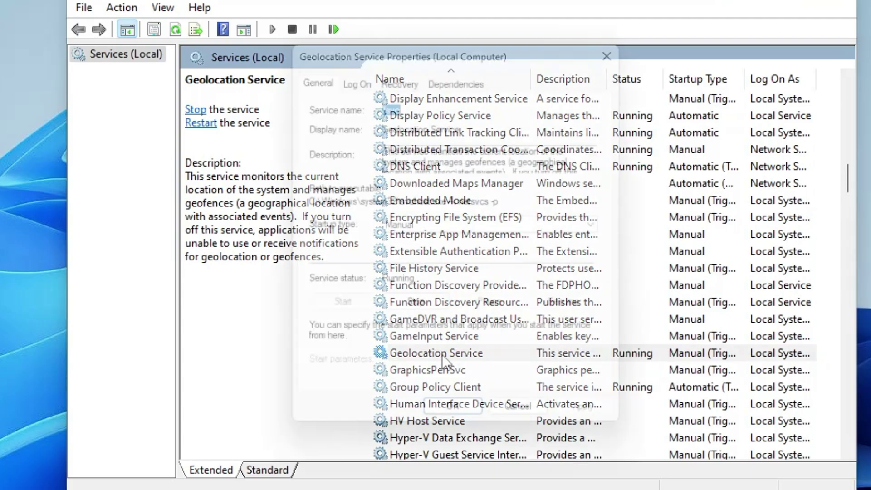
click(412, 230)
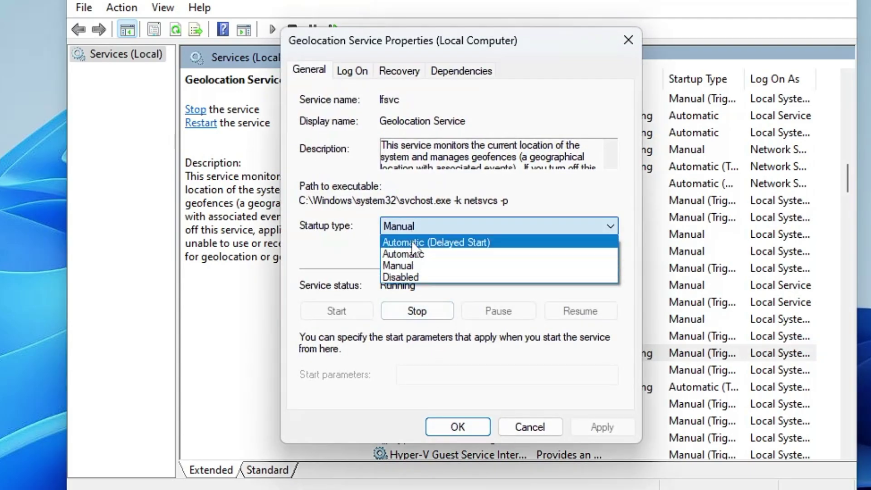
click(410, 276)
click(417, 311)
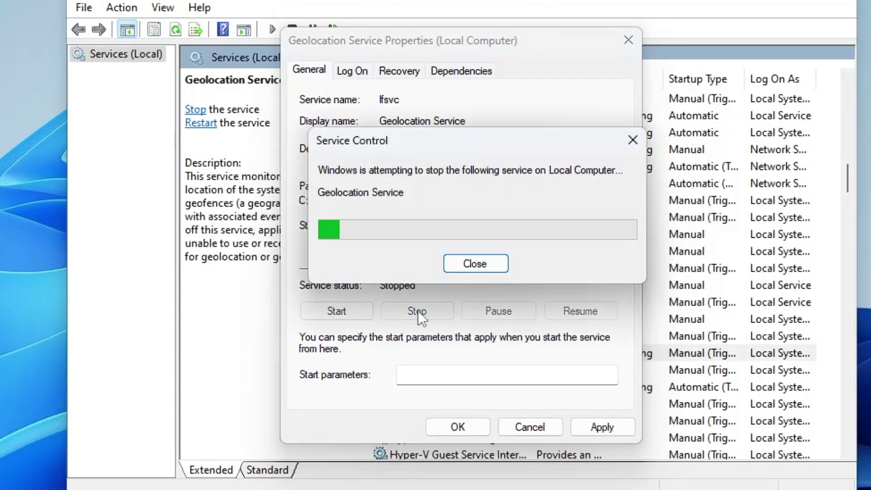
click(603, 429)
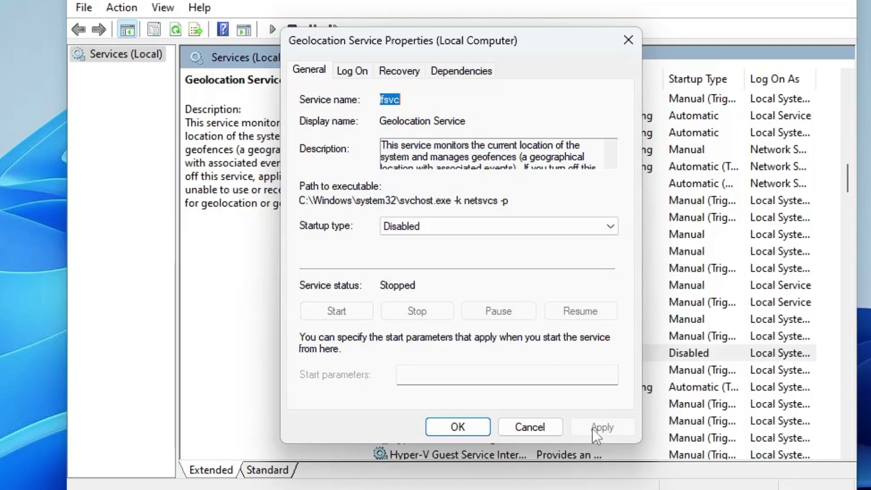
click(475, 427)
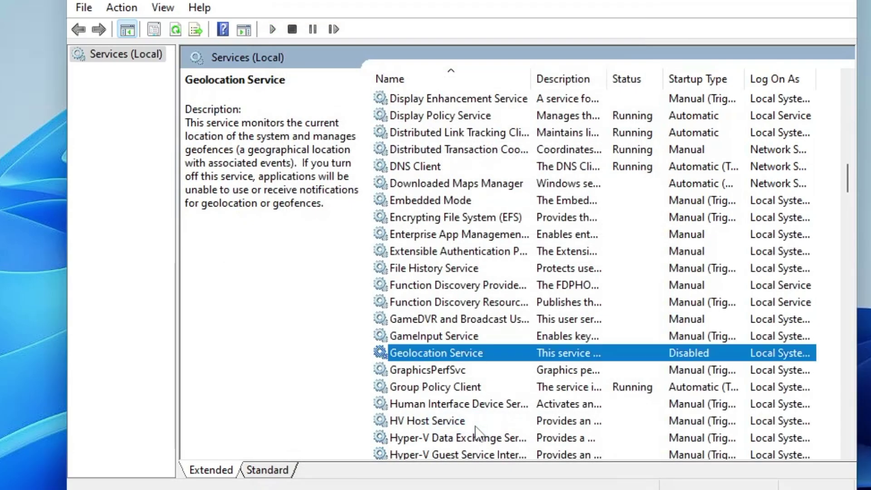
Step: Review the descriptions of the Hyper-V Heartbeat Service and the Hyper-V Guest Shutdown Service
scroll(434, 263, down, 4)
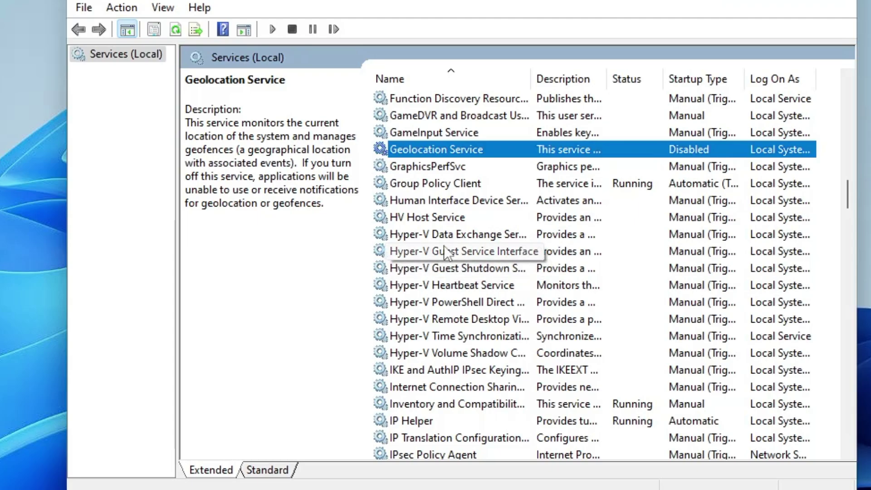
click(433, 285)
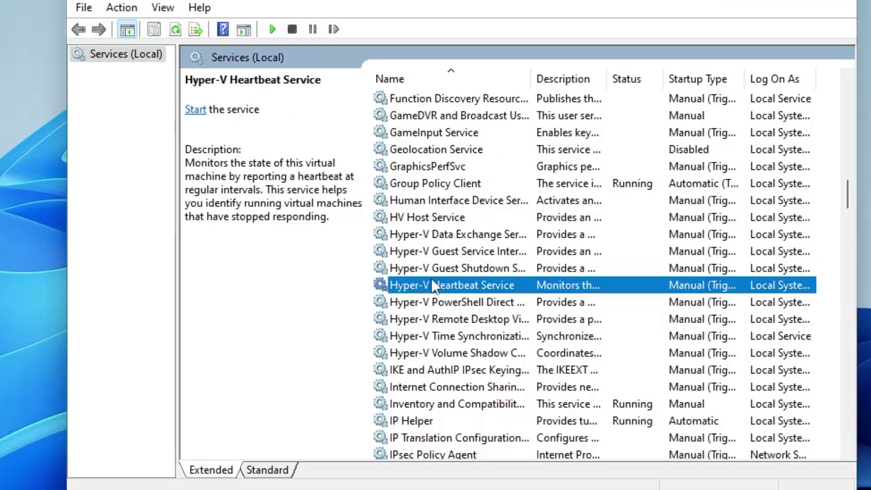
click(437, 269)
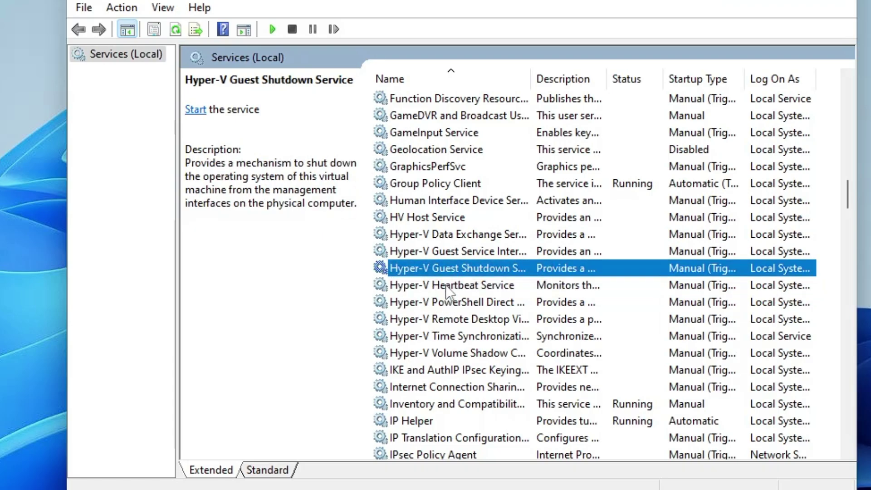
Step: Set the IP Helper service's startup type to Disabled, stop the service and apply the change
scroll(446, 284, down, 2)
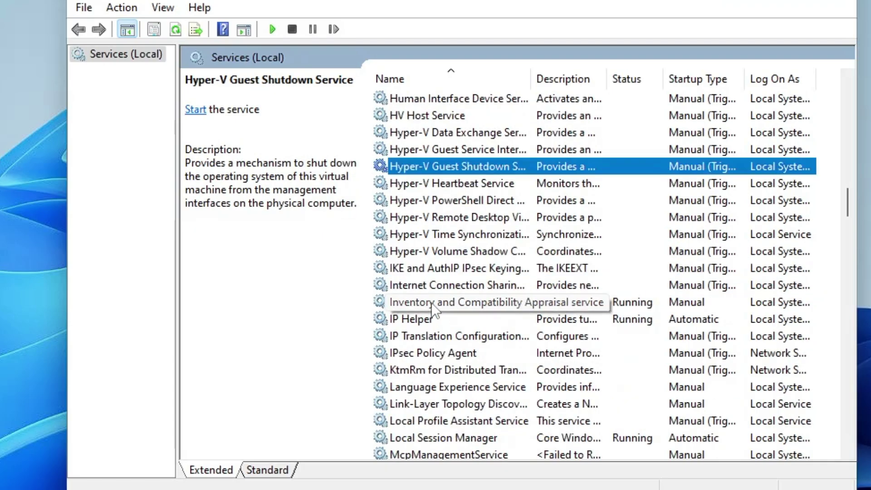
double_click(421, 322)
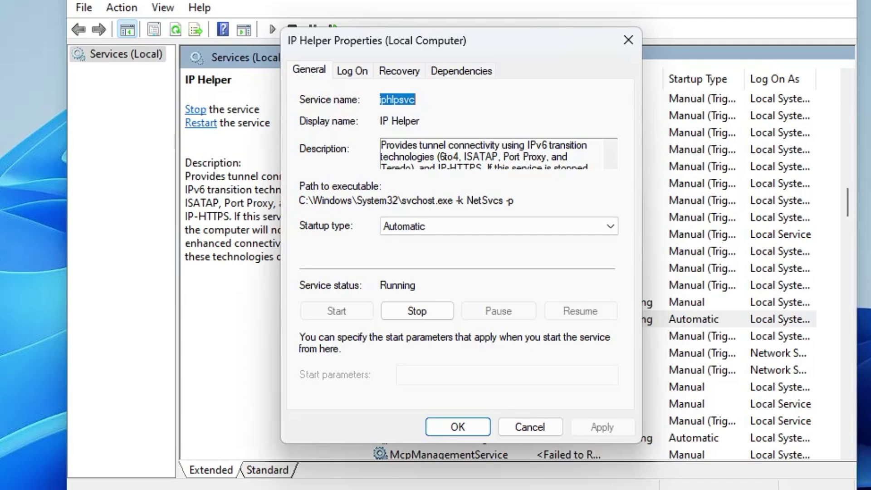
click(400, 227)
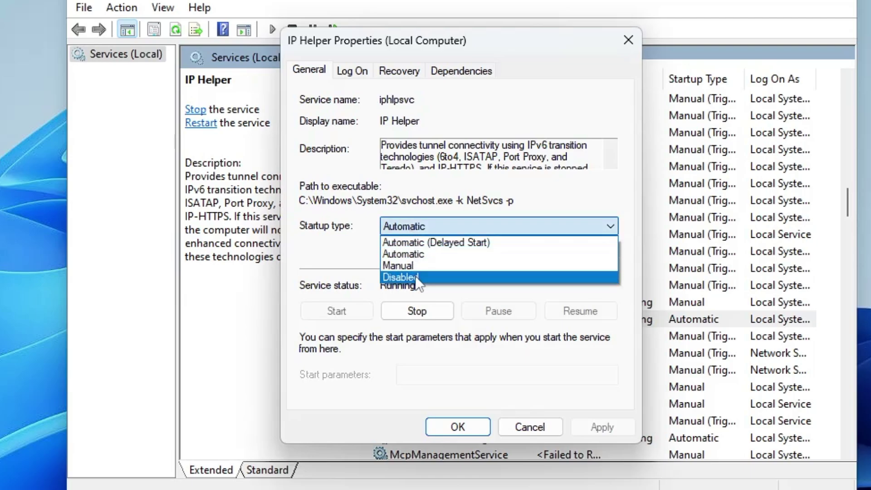
click(415, 278)
click(426, 311)
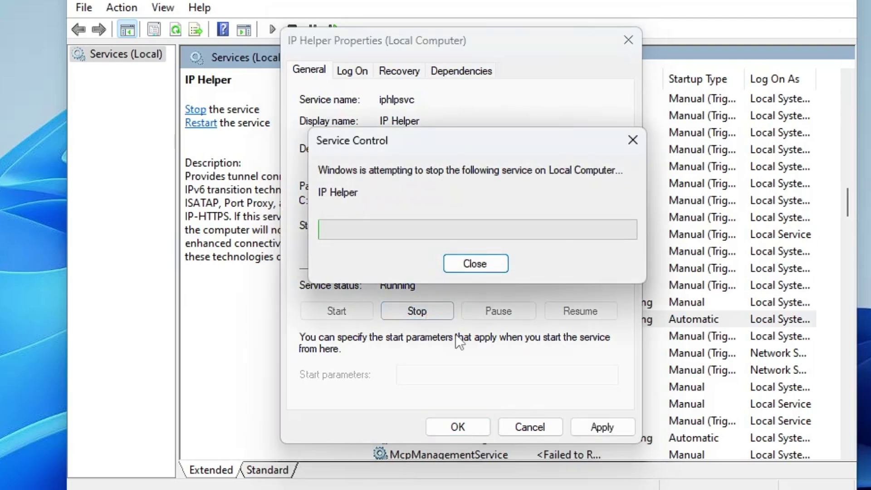
click(601, 432)
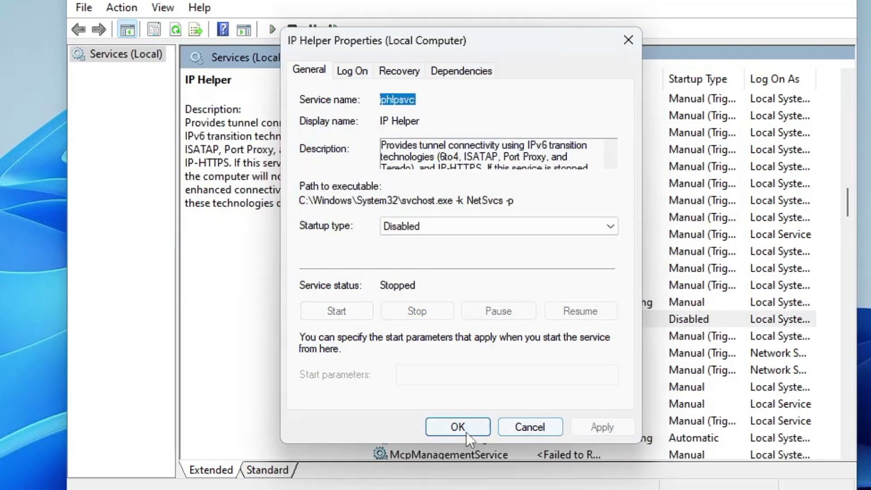
click(458, 428)
Step: Set the startup type of the Netlogon service to Disabled and apply the change
scroll(438, 304, down, 10)
click(427, 320)
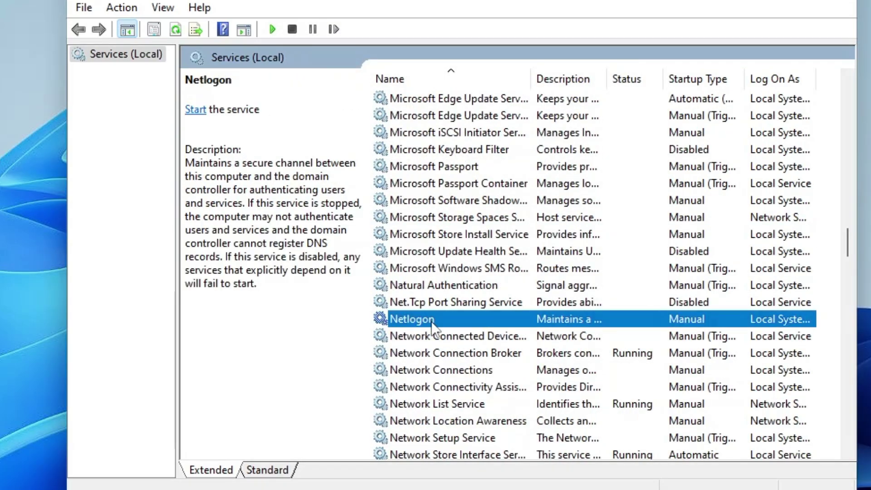
double_click(431, 323)
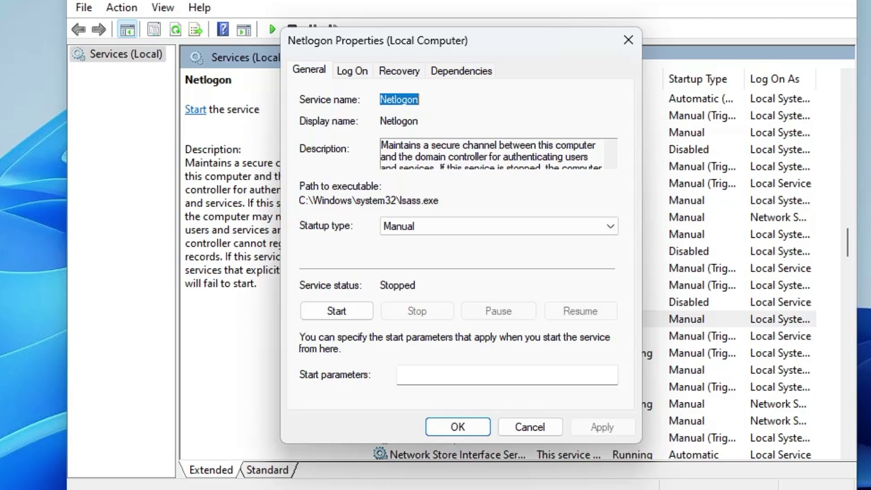
click(418, 225)
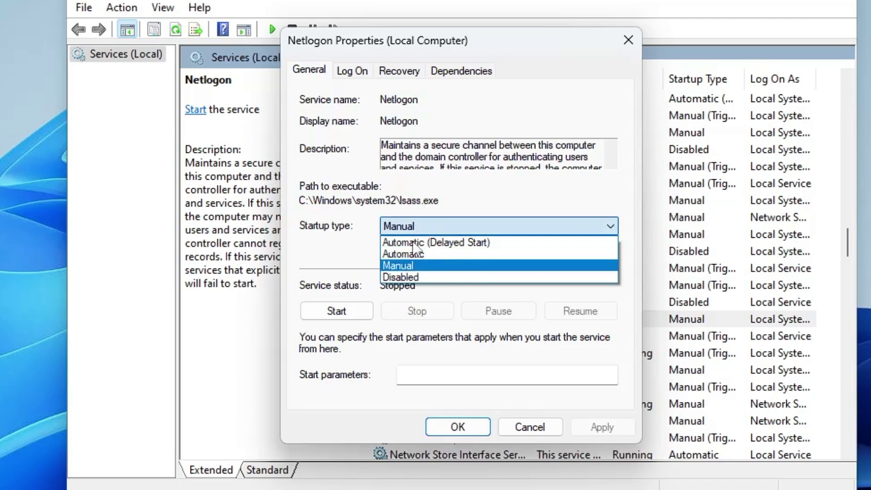
click(413, 276)
click(598, 429)
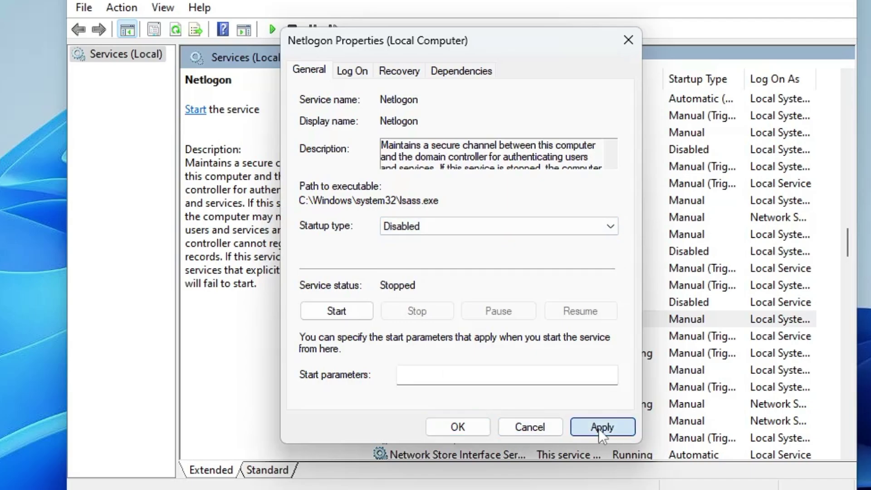
click(459, 427)
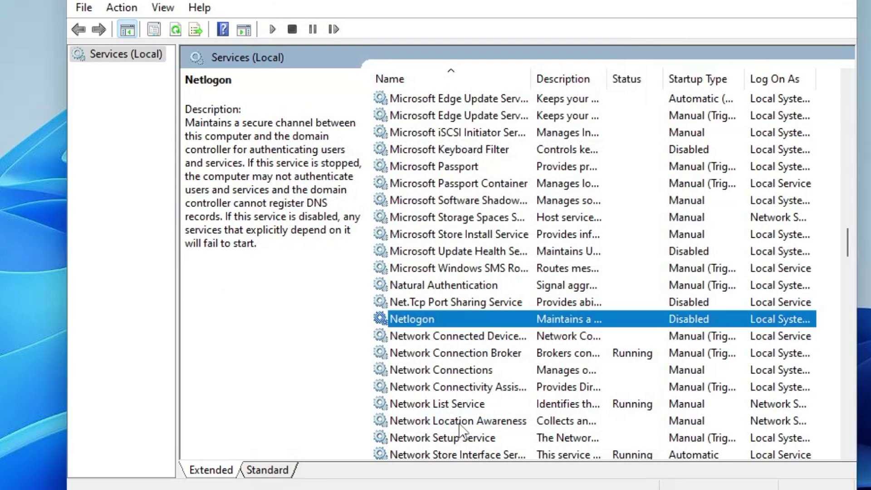
Step: Set the startup type of the Optimize drives service to Disabled and apply the change
scroll(459, 427, down, 3)
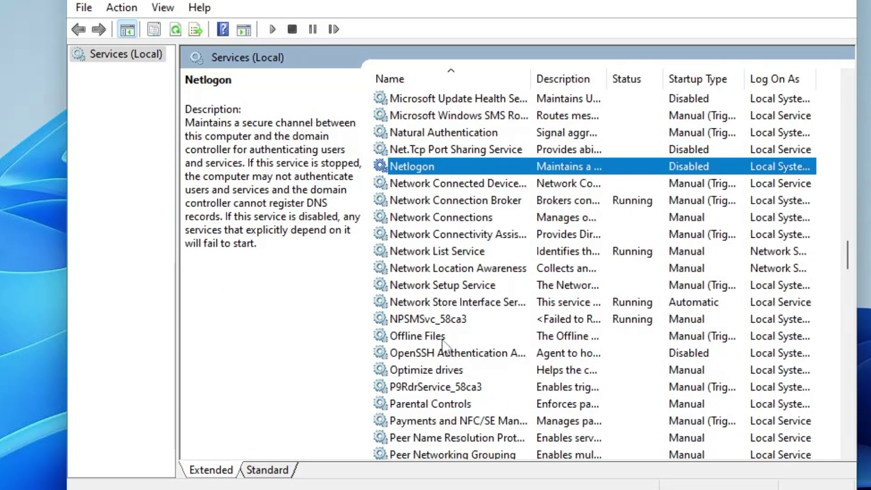
click(467, 338)
click(462, 372)
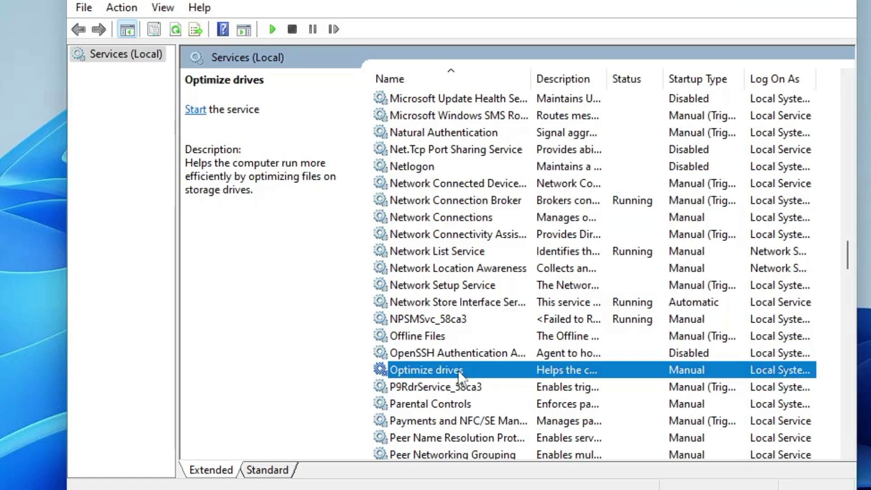
double_click(459, 371)
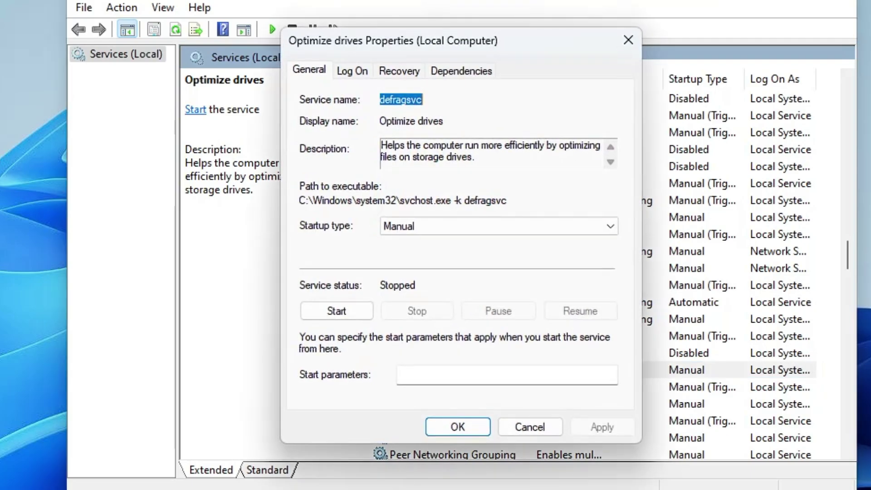
click(440, 227)
click(404, 275)
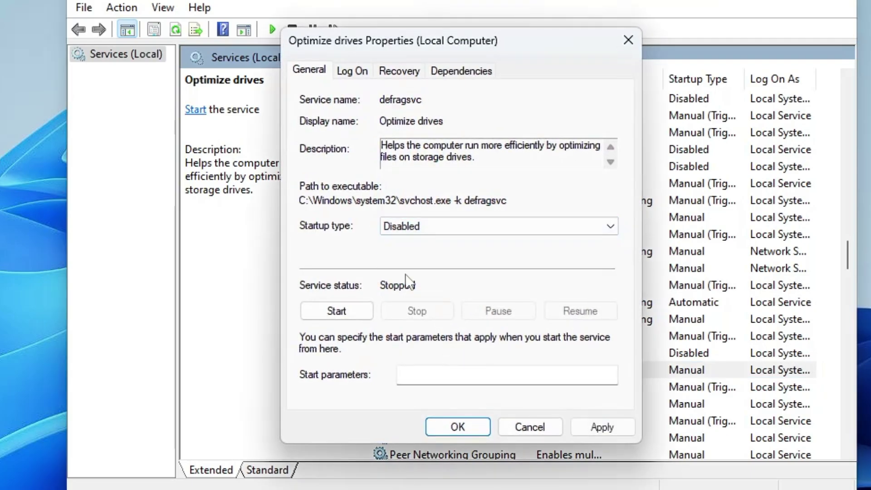
click(600, 429)
click(458, 427)
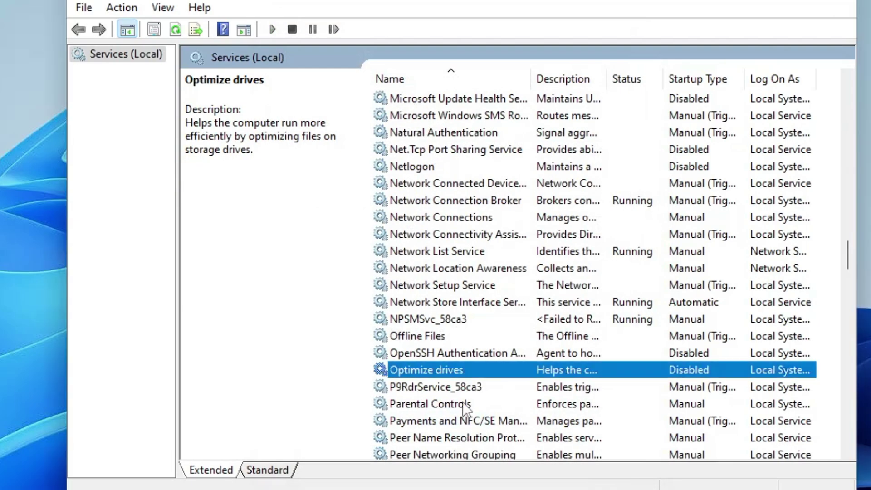
Step: Set the startup type of the Phone Service to Disabled and save the change
scroll(468, 395, down, 1)
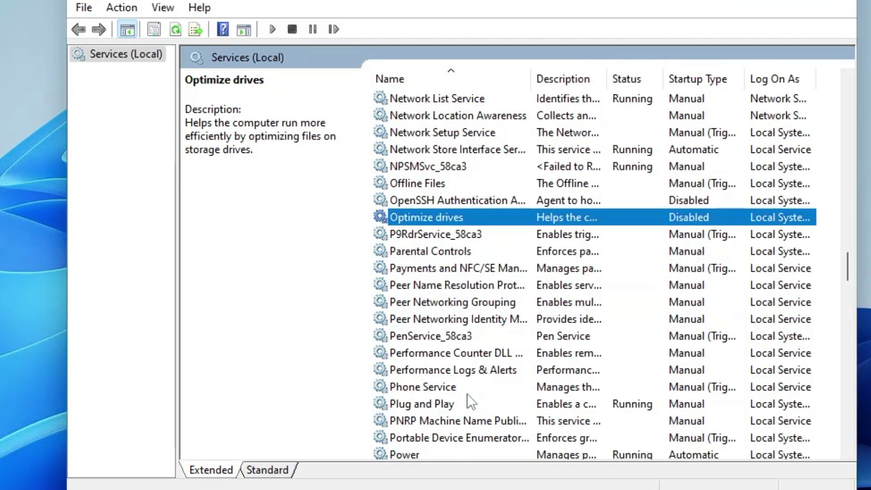
click(436, 388)
double_click(437, 385)
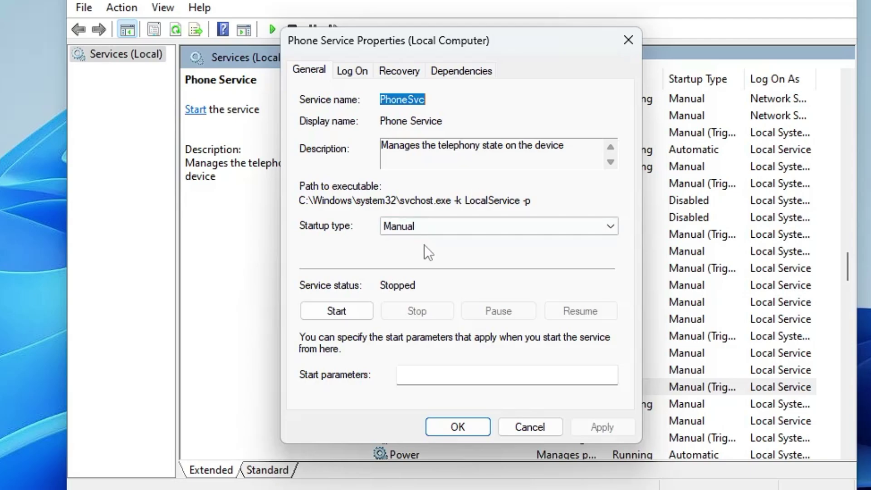
click(432, 225)
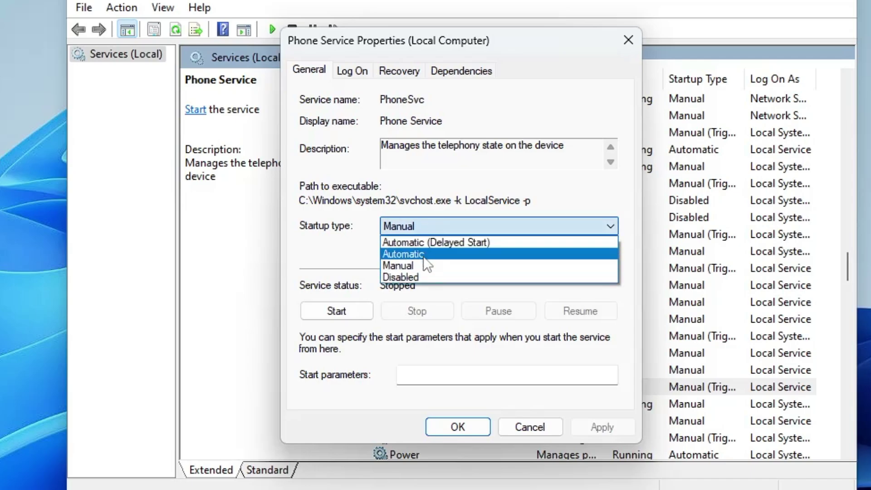
click(424, 275)
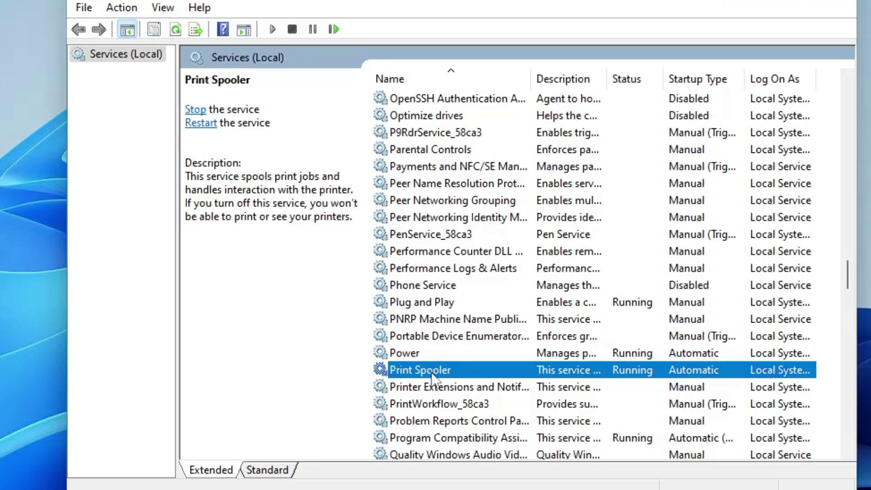
Step: Set the Print Spooler's startup type to Disabled, stop the service and confirm the change
double_click(431, 374)
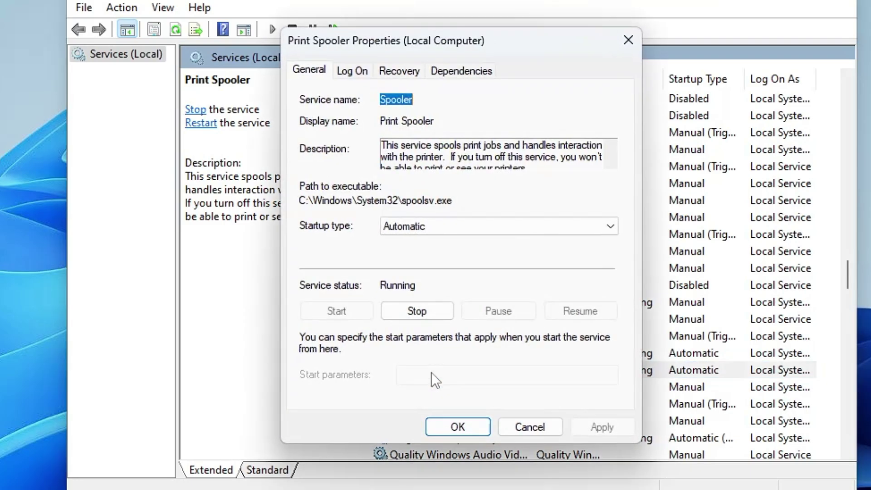
click(421, 228)
click(414, 277)
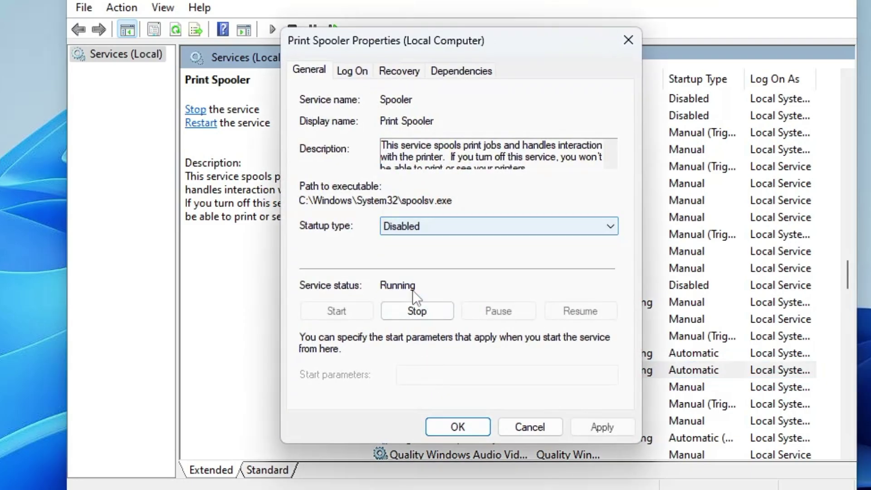
key(Return)
Step: Set the startup type of the Remote Desktop Configuration service to Disabled and apply the change
scroll(456, 366, down, 2)
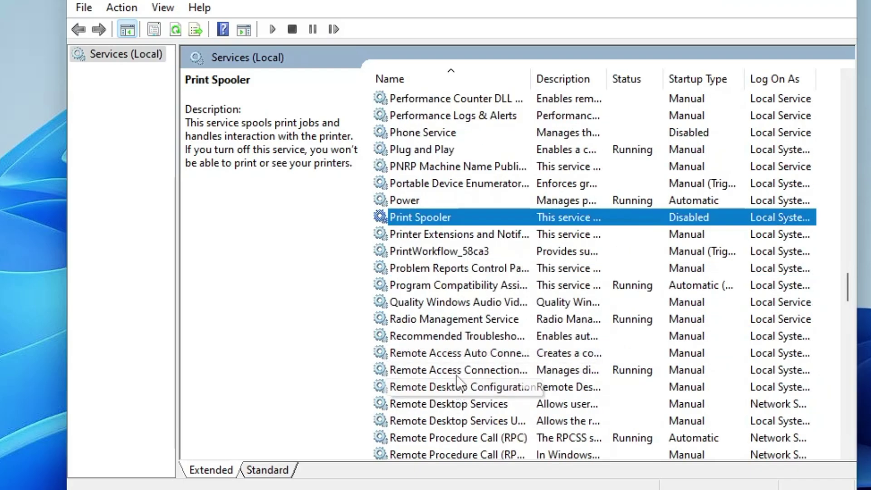
double_click(457, 388)
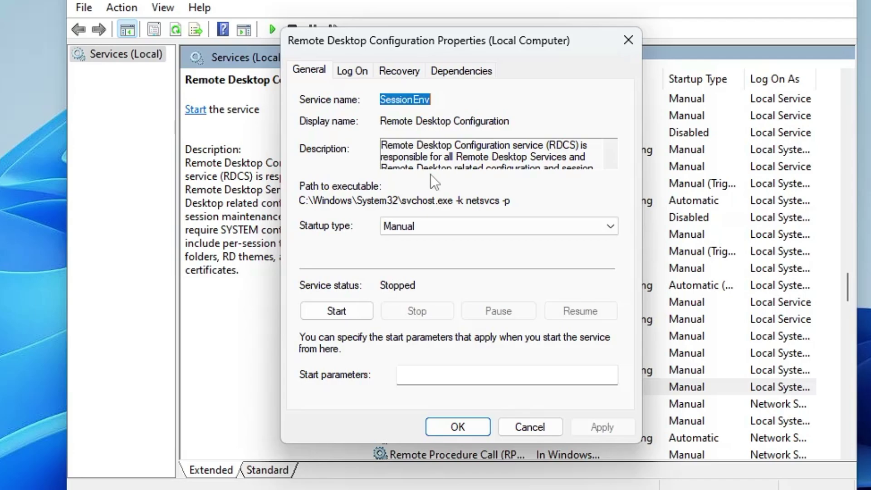
click(442, 223)
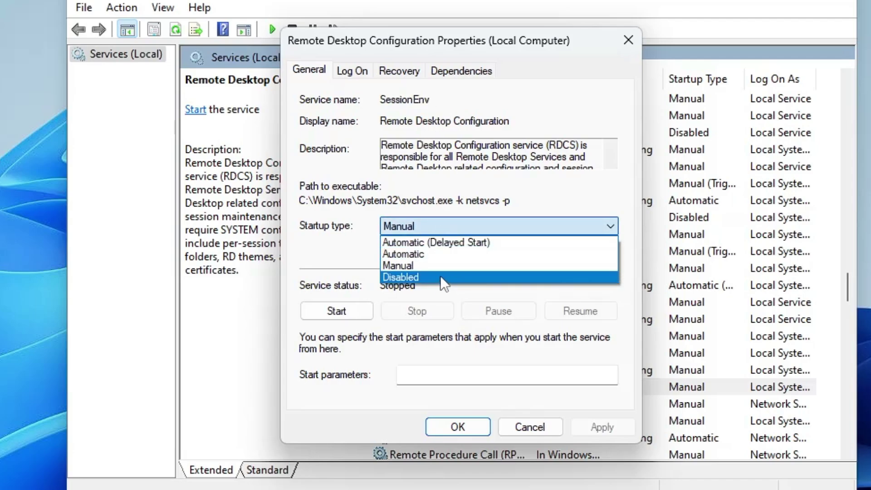
click(440, 276)
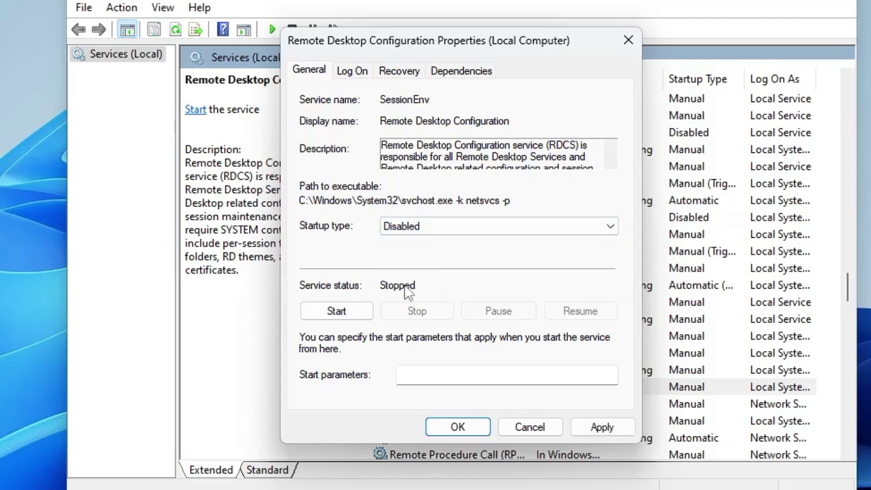
click(603, 425)
click(467, 424)
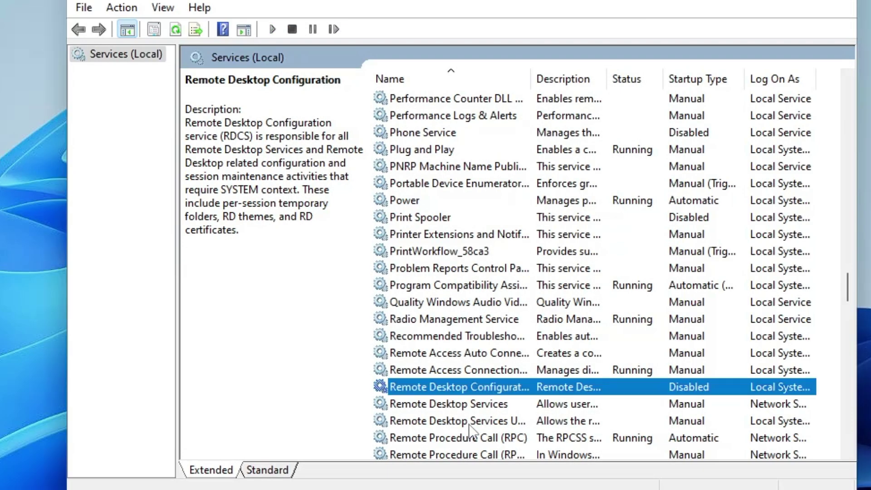
Step: Set the startup type of Remote Desktop Services to Disabled and apply the change
scroll(442, 310, down, 3)
double_click(443, 307)
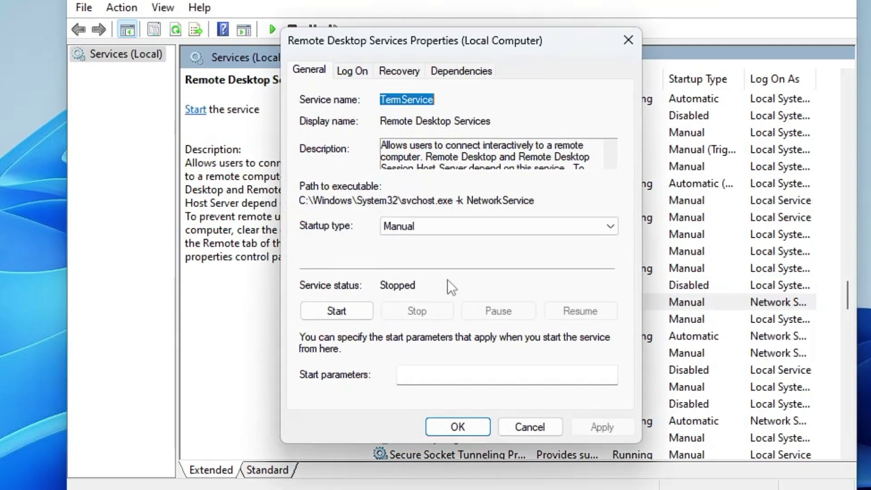
click(456, 228)
click(426, 276)
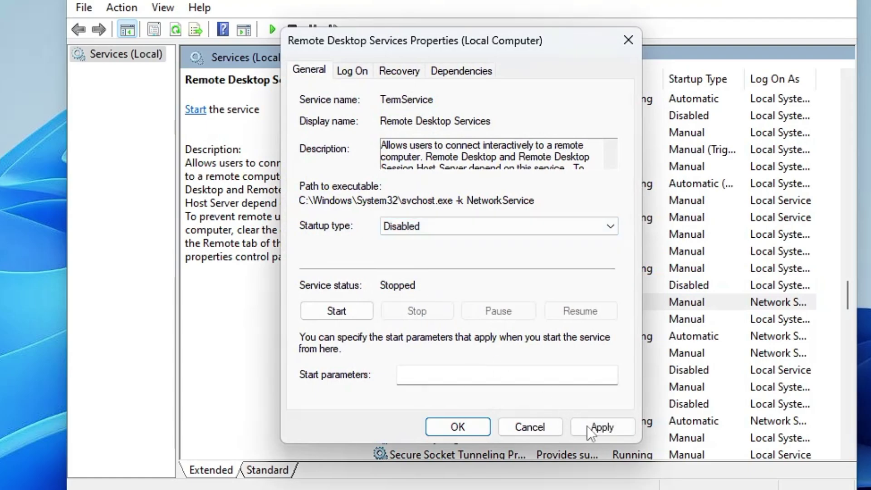
click(600, 428)
click(469, 428)
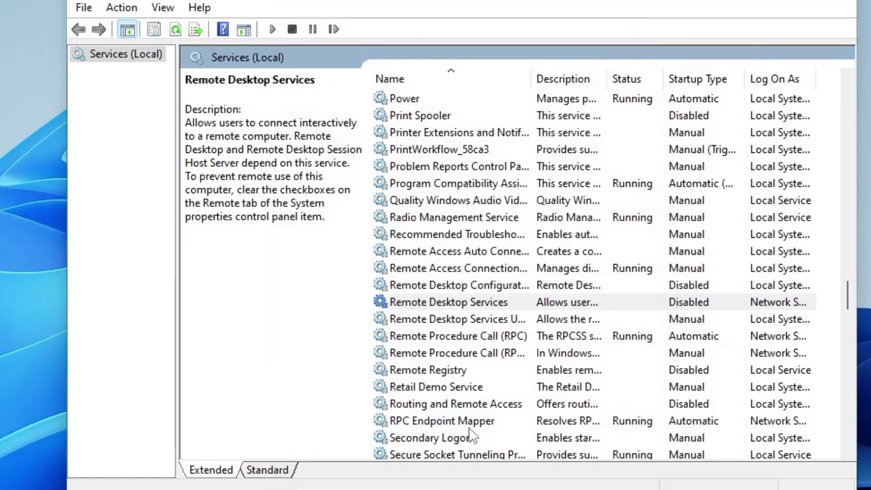
Step: Set the startup type of the Remote Desktop Services UserMode Port Redirector to Disabled and apply the change
click(455, 321)
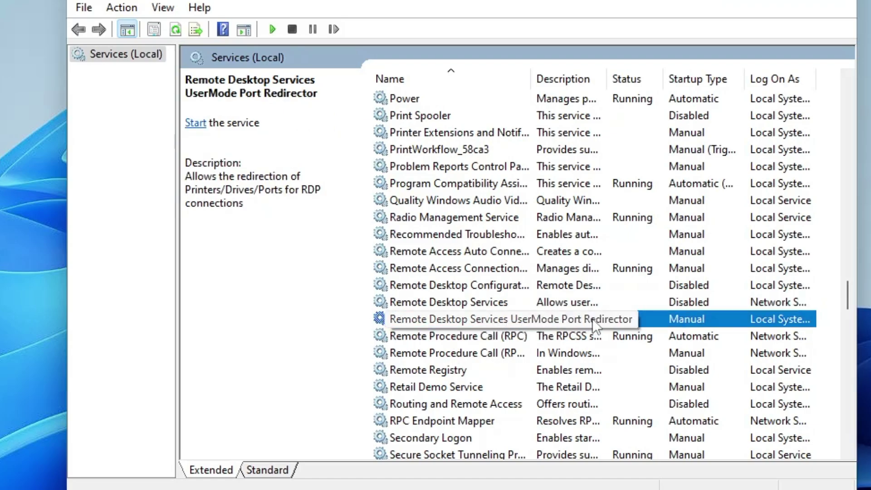
double_click(479, 323)
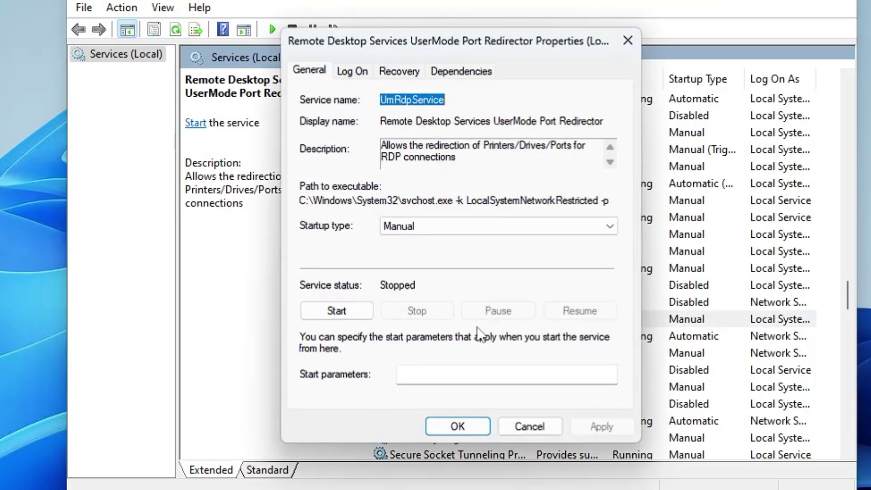
click(446, 225)
click(420, 276)
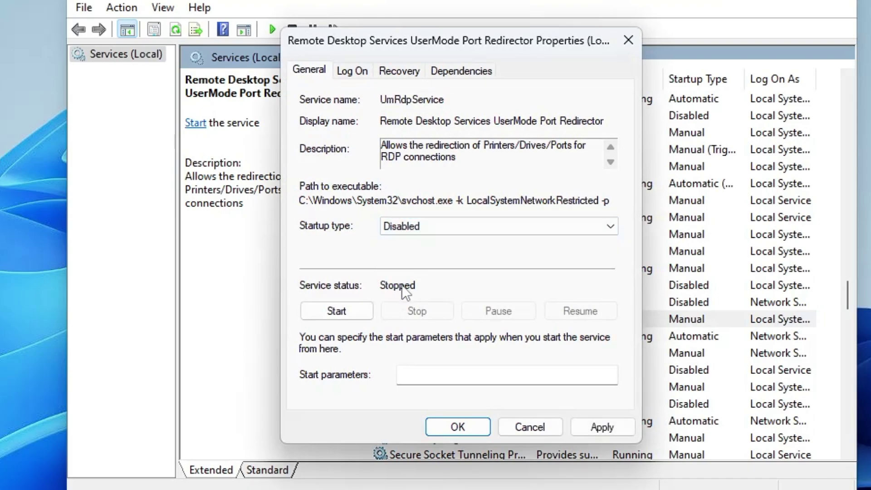
click(593, 422)
click(455, 426)
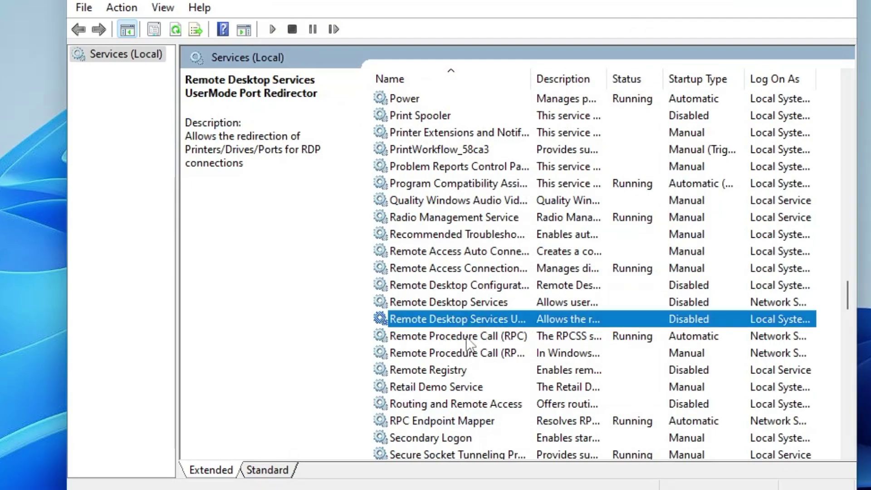
Step: Set the startup type of the Sensor Service to Disabled and confirm the change
scroll(469, 345, down, 1)
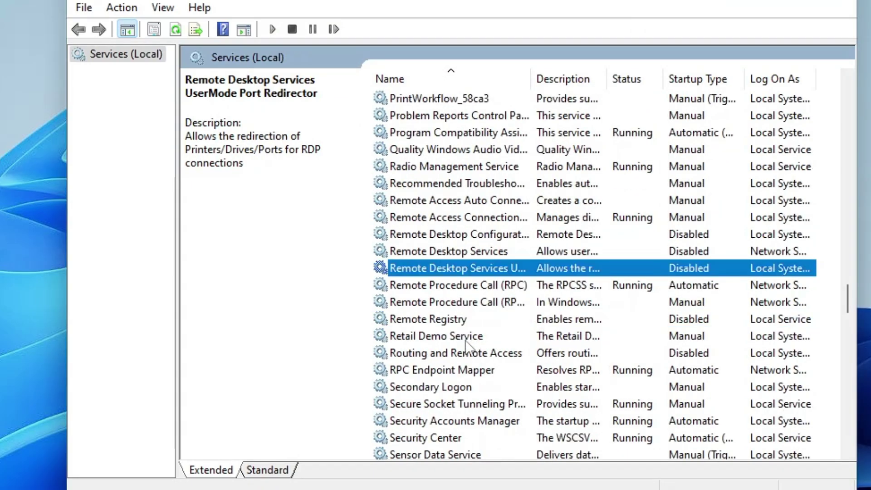
scroll(469, 345, down, 1)
scroll(463, 358, down, 1)
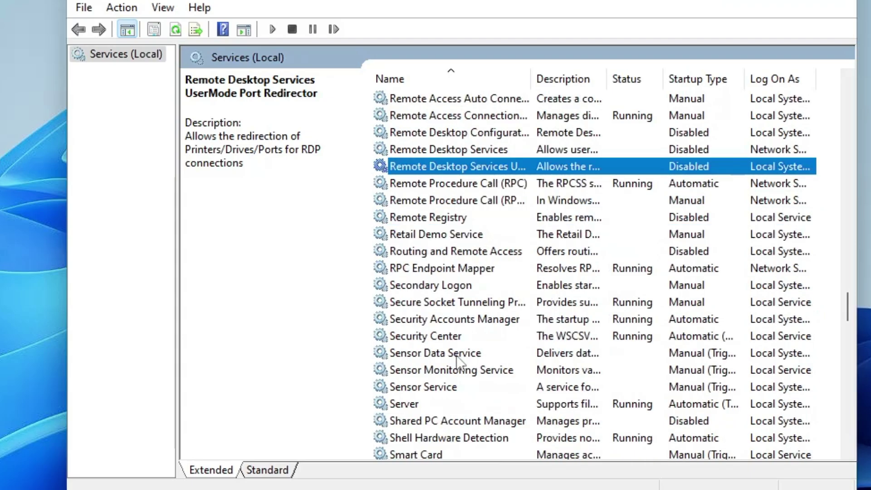
click(429, 391)
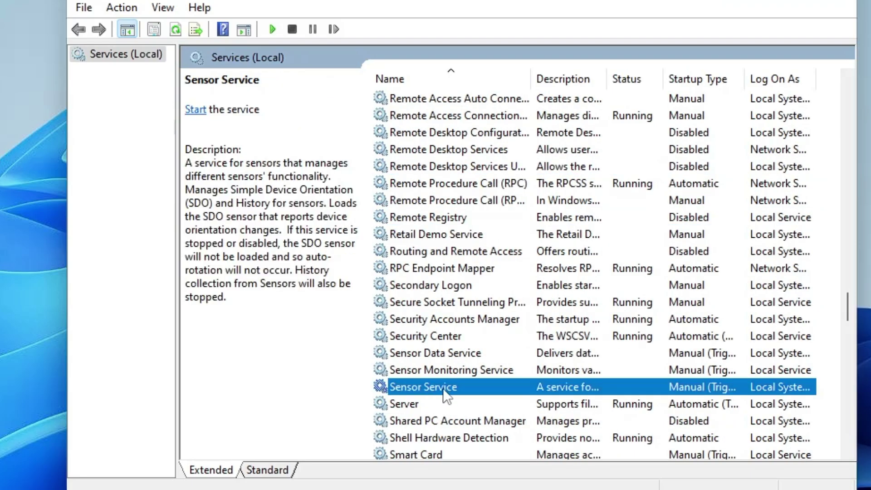
double_click(443, 388)
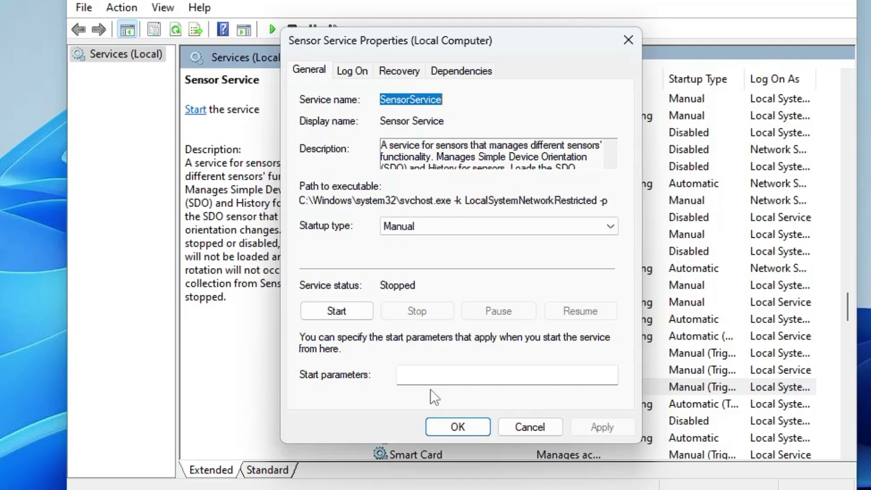
click(427, 229)
click(414, 274)
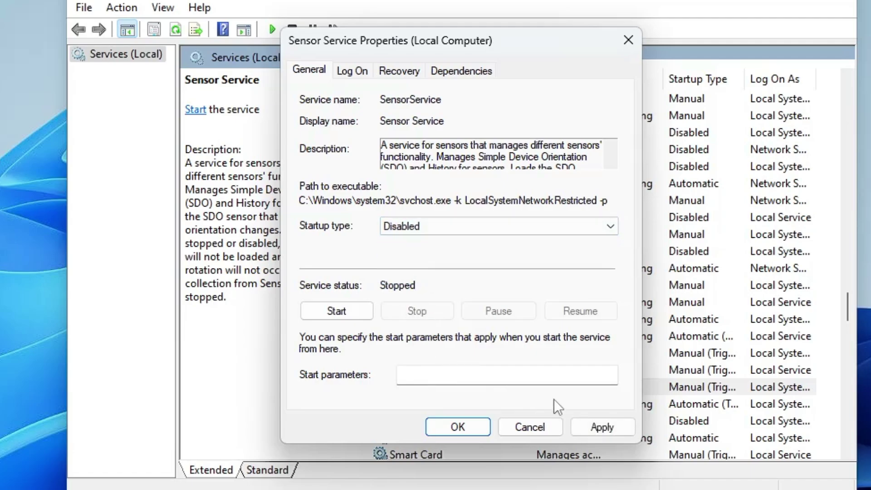
click(458, 427)
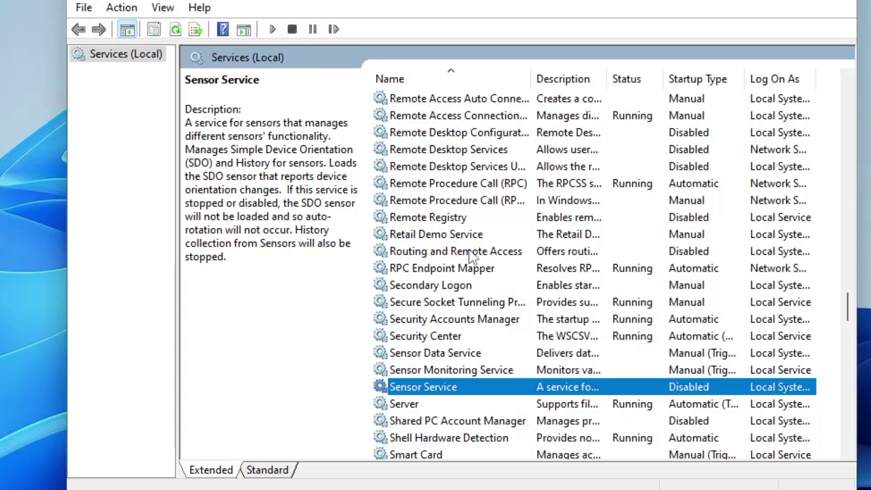
Step: Set the startup type of the Smart Card service to Disabled and apply the change
scroll(469, 249, down, 1)
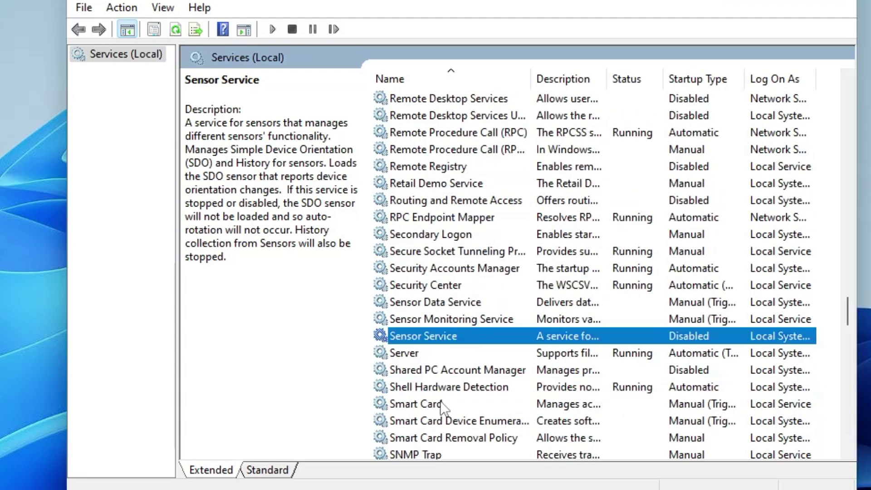
double_click(436, 405)
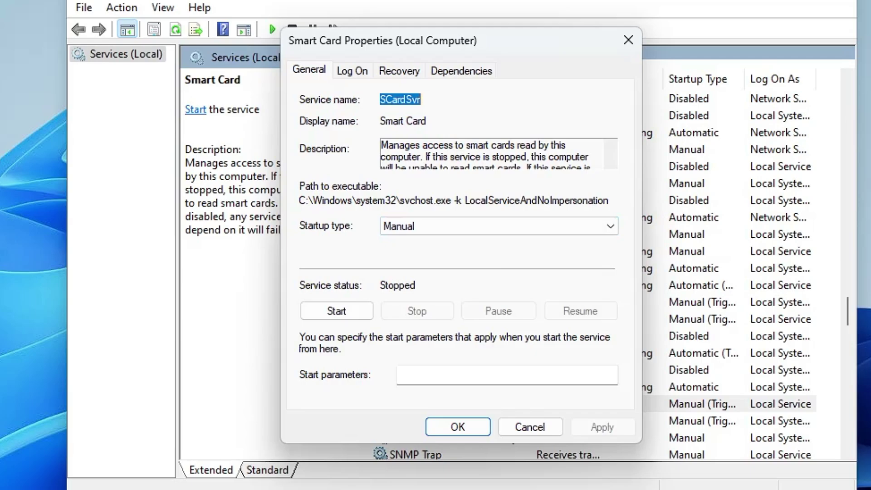
click(420, 225)
click(423, 279)
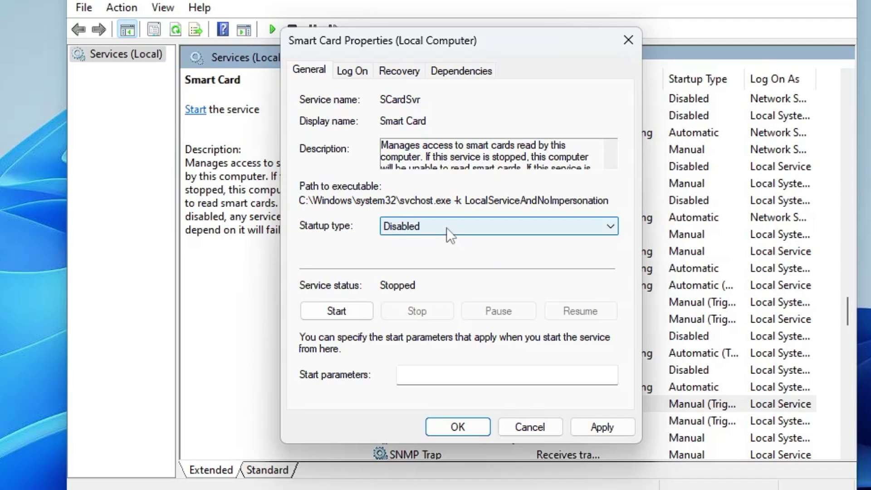
click(593, 424)
click(458, 426)
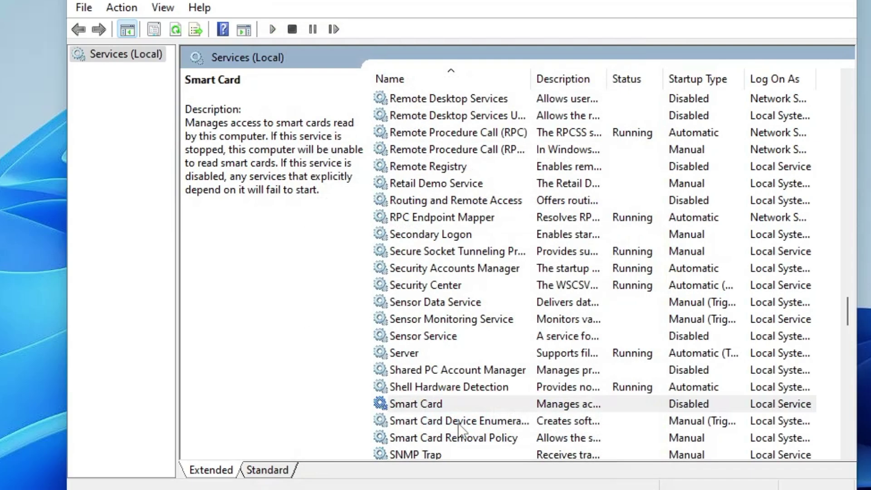
Step: Set the startup type of the Smart Card Device Enumeration Service to Disabled and apply the change
double_click(455, 422)
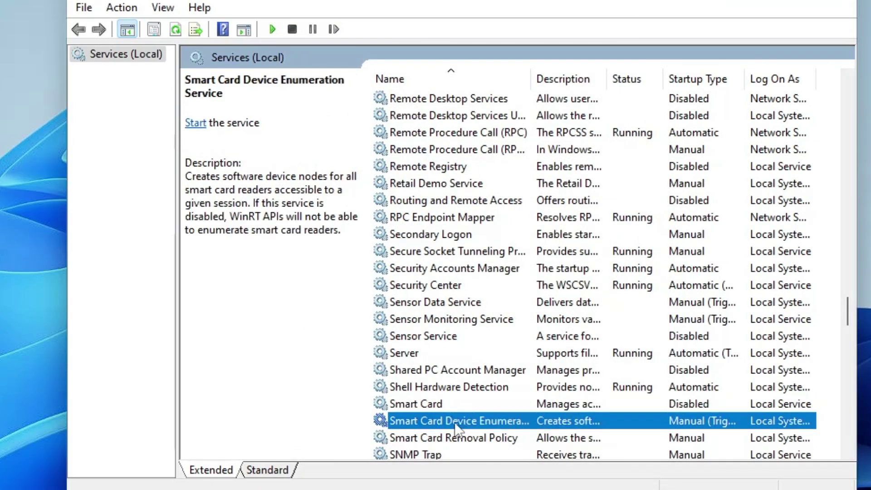
click(431, 226)
click(426, 276)
click(600, 427)
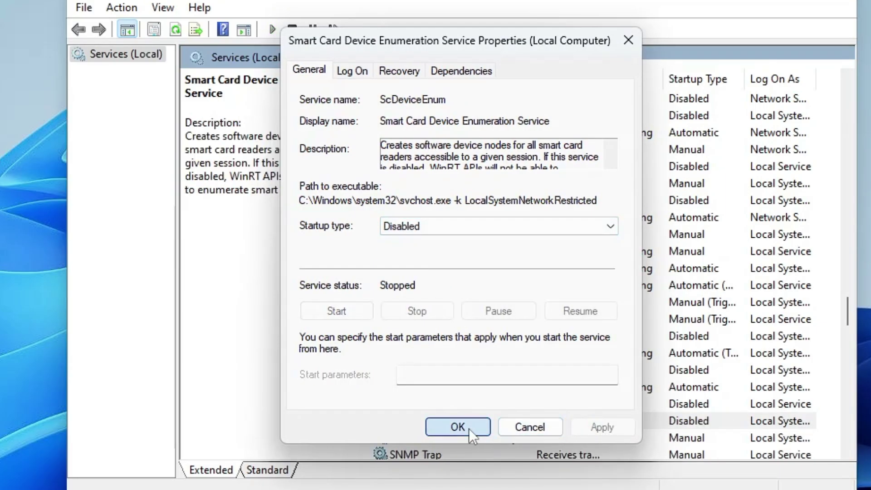
click(469, 428)
Step: Set the startup type of the Smart Card Removal Policy service to Disabled and apply the change
scroll(453, 345, down, 2)
double_click(453, 340)
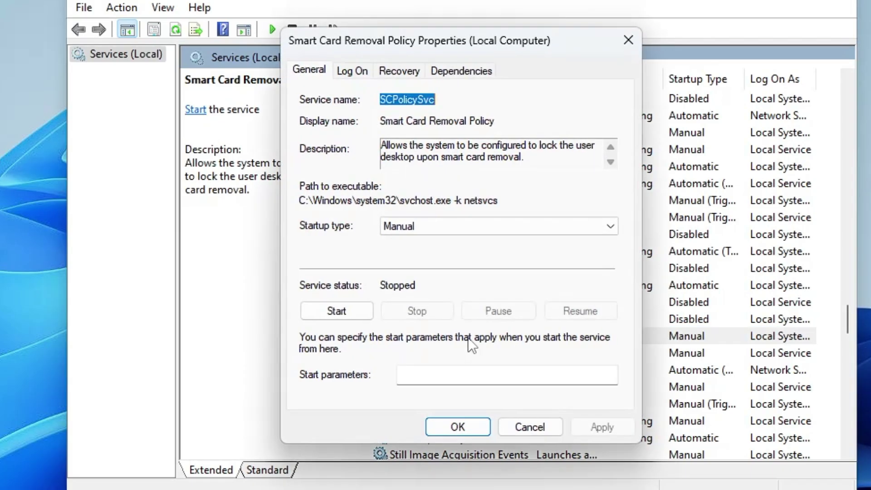
click(425, 224)
click(418, 274)
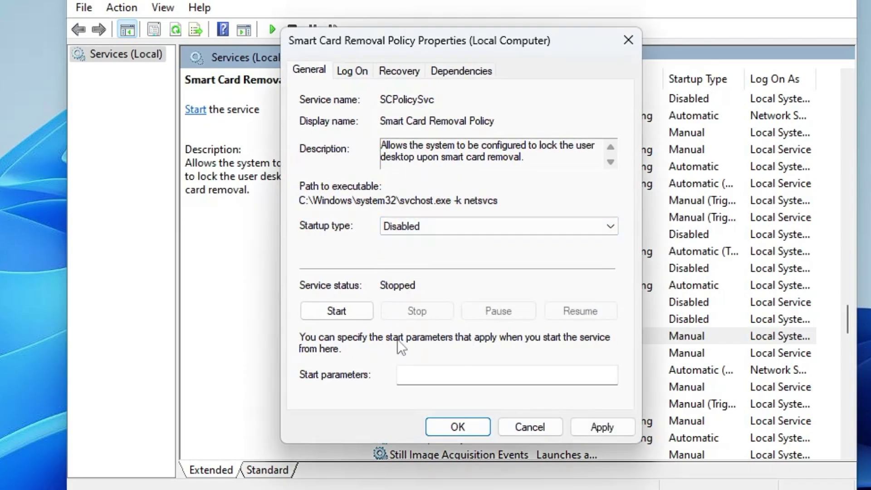
click(595, 429)
click(471, 426)
Step: Set the startup type of the Windows Biometric Service to Disabled and confirm the change
key(w)
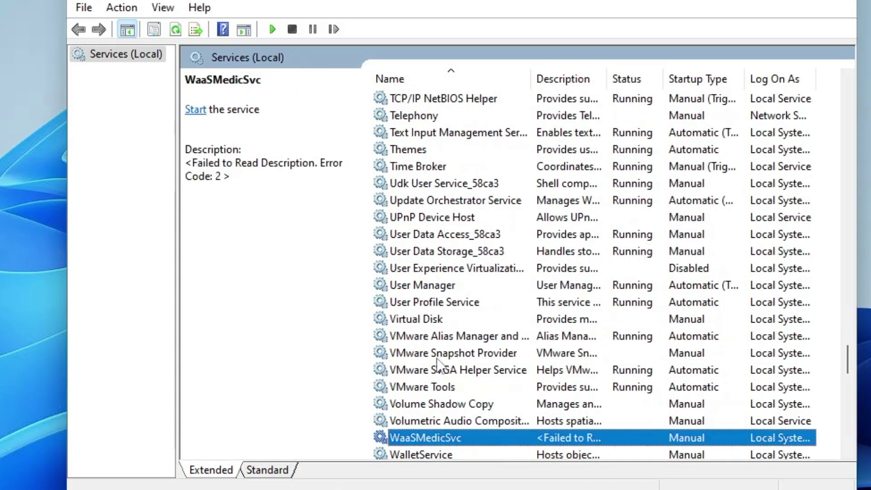
scroll(441, 360, down, 2)
scroll(442, 364, down, 2)
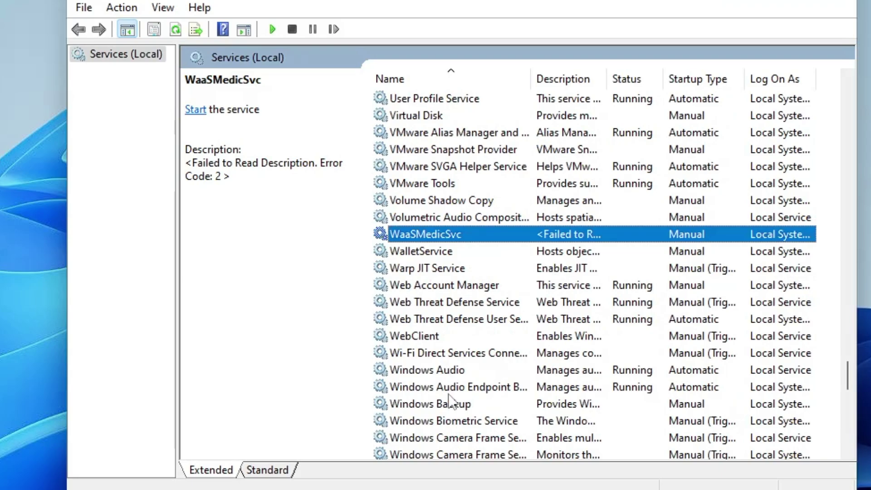
double_click(451, 421)
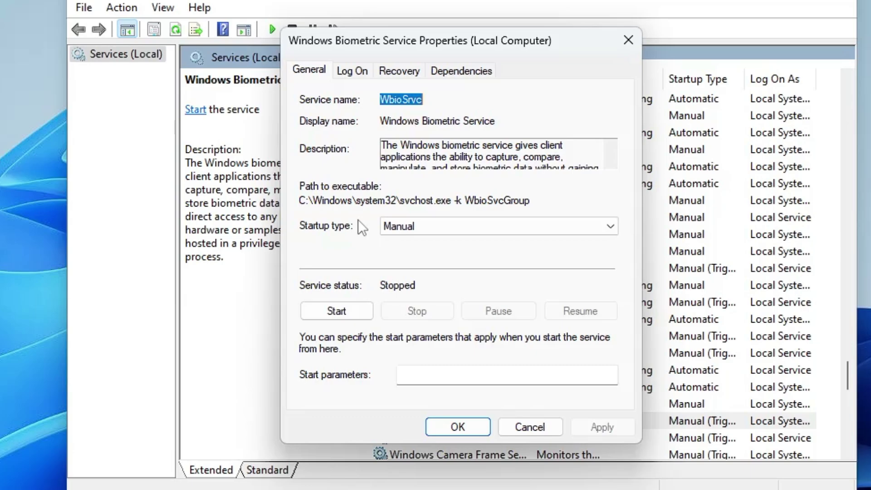
click(415, 227)
click(416, 276)
click(458, 427)
Step: Set the startup type of the Windows Error Reporting Service to Disabled and apply the change
scroll(463, 407, down, 4)
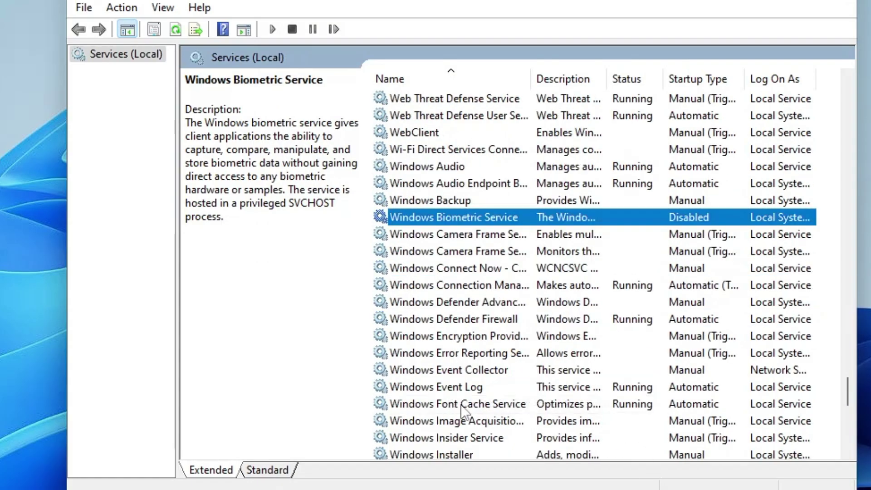
scroll(460, 410, down, 2)
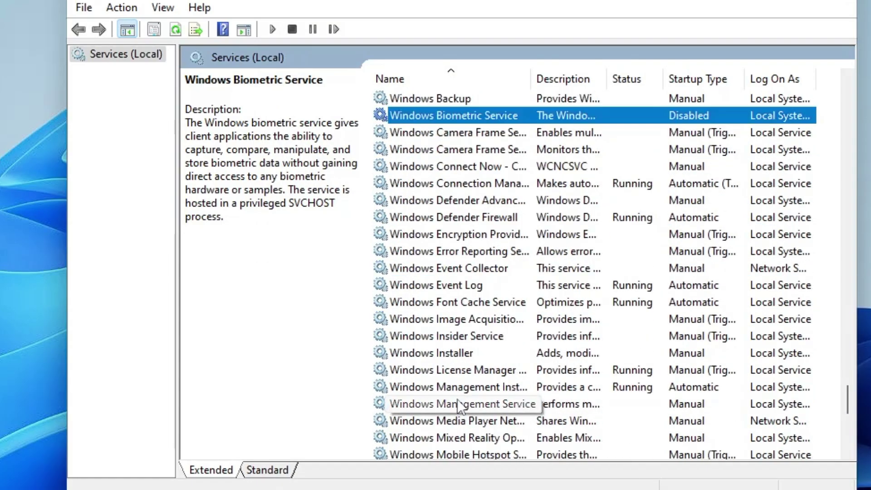
click(433, 257)
double_click(432, 257)
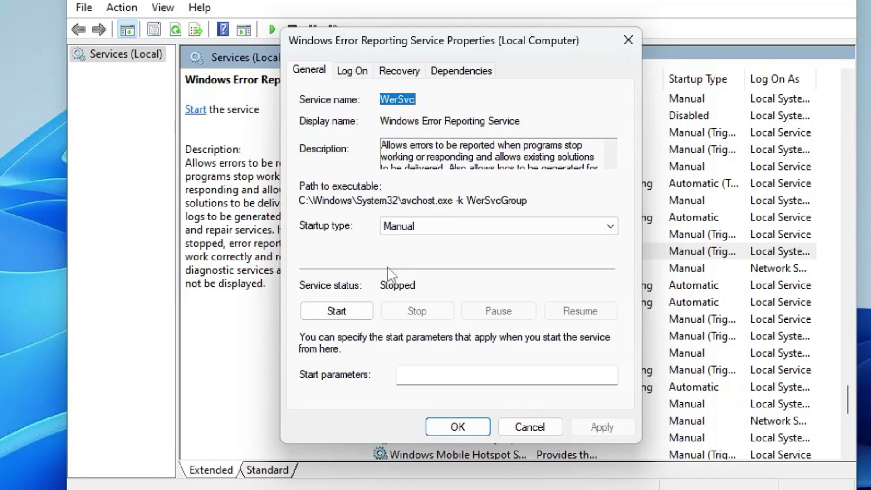
click(437, 227)
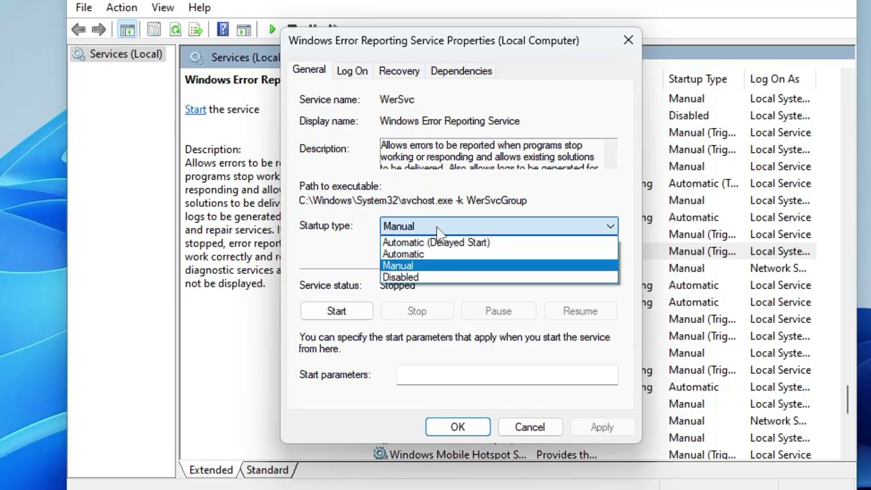
click(426, 277)
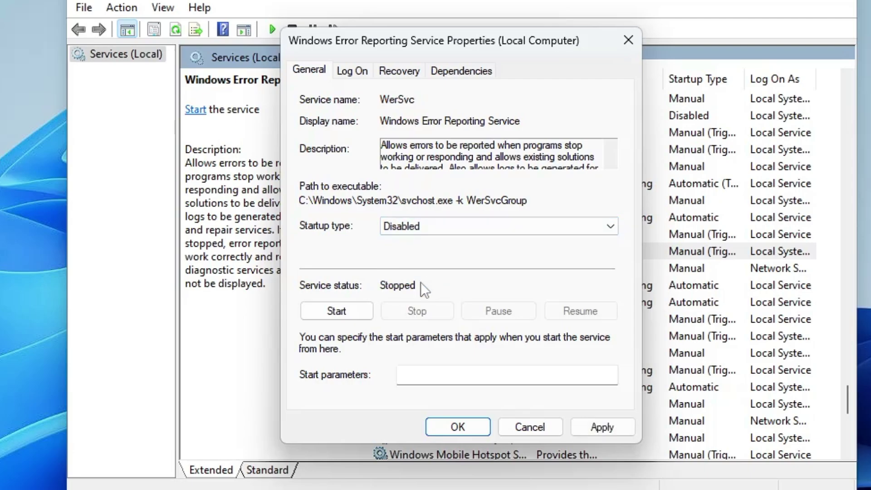
click(595, 428)
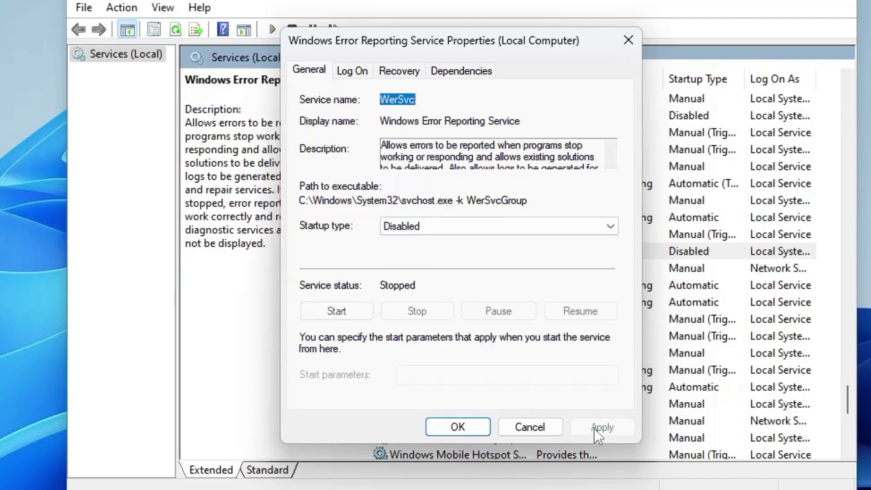
click(458, 427)
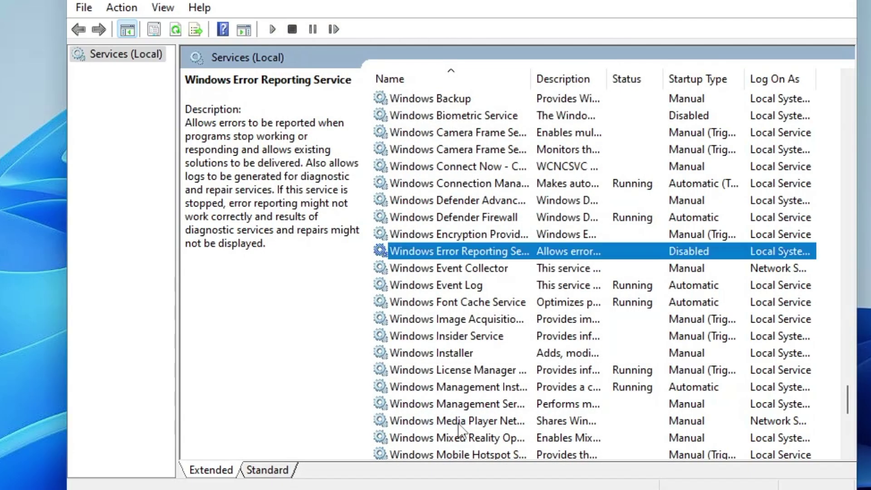
Step: Set the startup type of the Work Folders service to Disabled and apply the change
scroll(447, 393, down, 7)
click(447, 388)
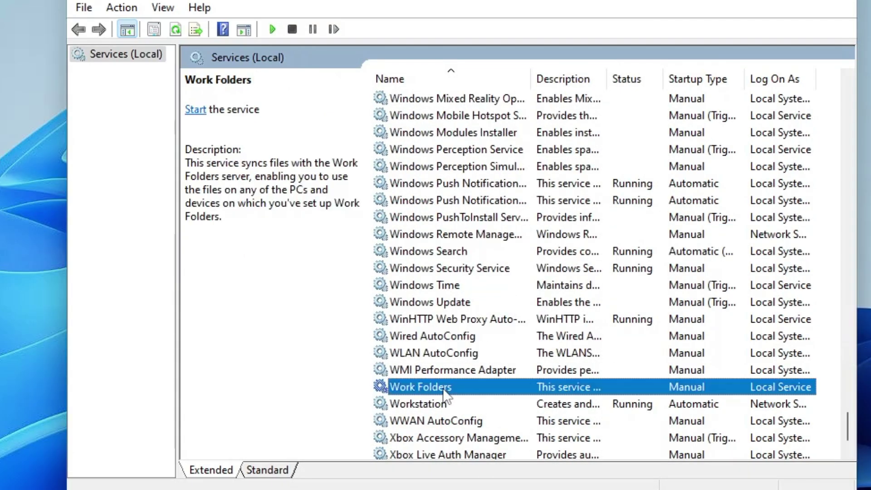
double_click(445, 389)
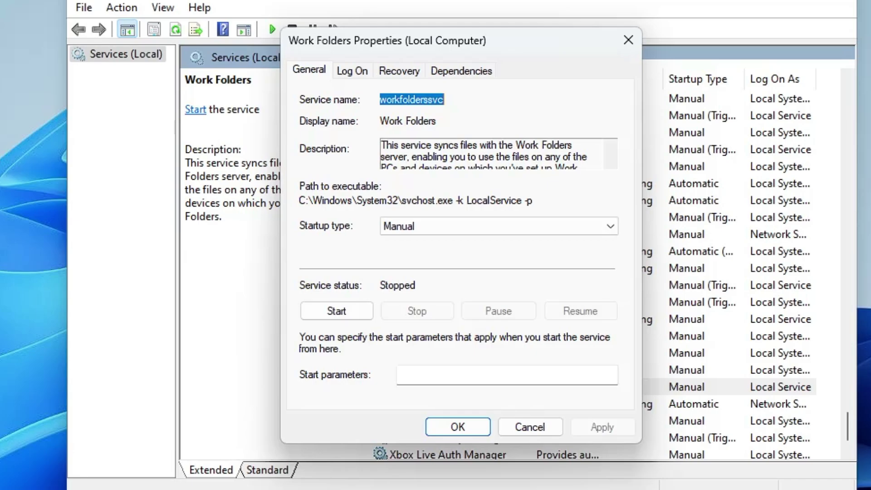
click(437, 228)
click(417, 276)
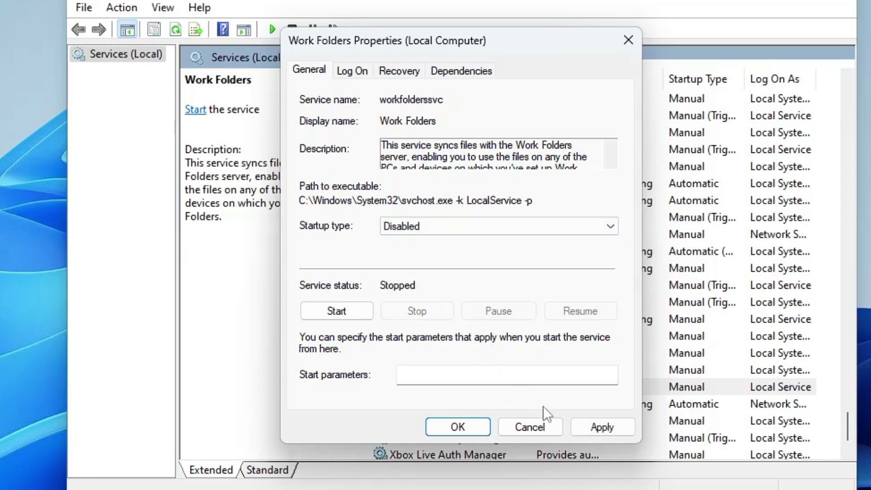
click(596, 427)
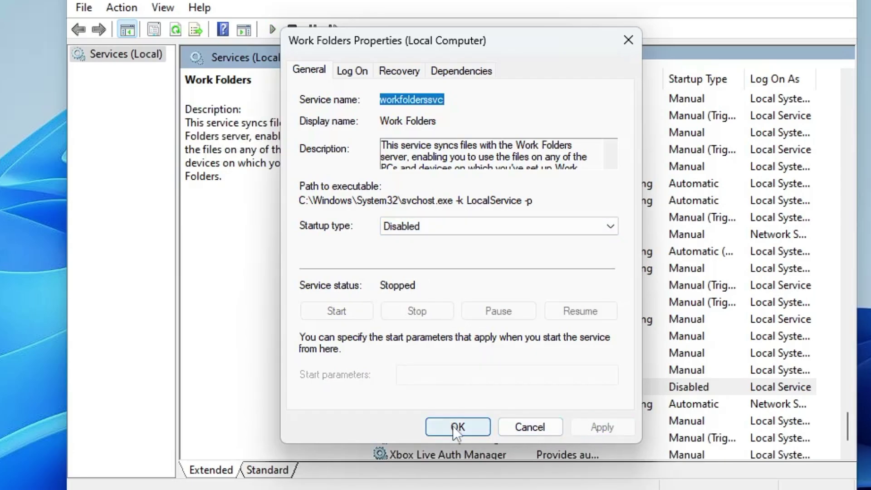
click(454, 427)
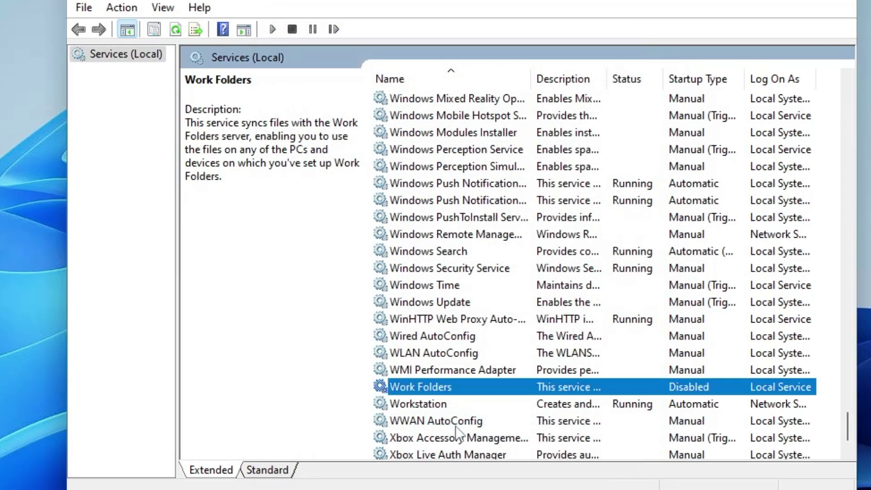
Step: Set the startup type of the Xbox Accessory Management Service to Disabled and apply the change
scroll(472, 419, down, 1)
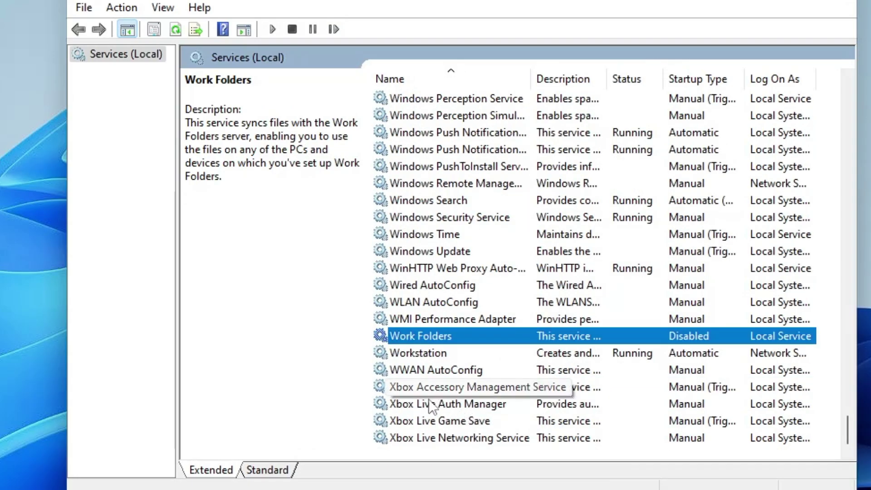
click(488, 390)
double_click(489, 391)
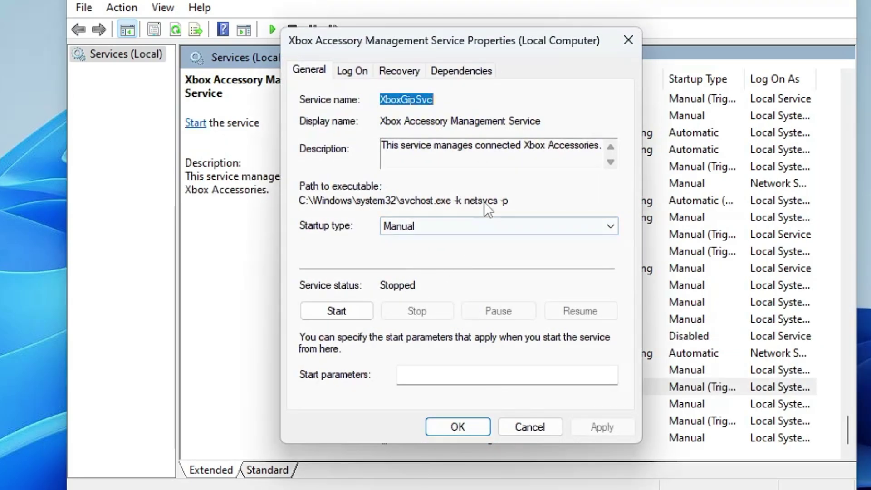
click(444, 218)
click(427, 272)
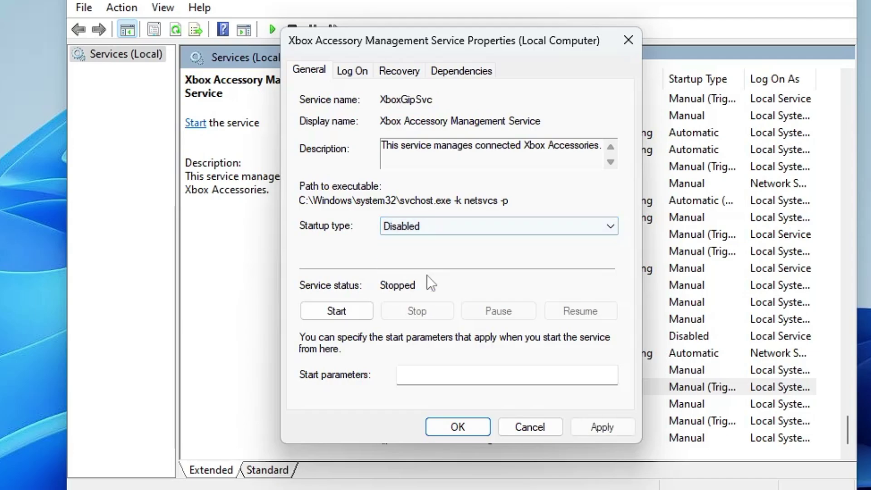
click(601, 425)
click(467, 425)
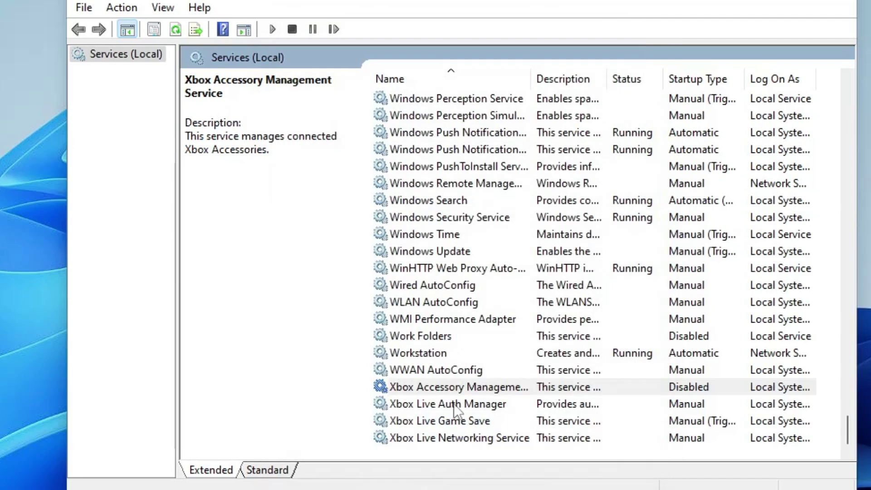
Step: Set the startup type of the Xbox Live Auth Manager service to Disabled and apply the change
click(453, 405)
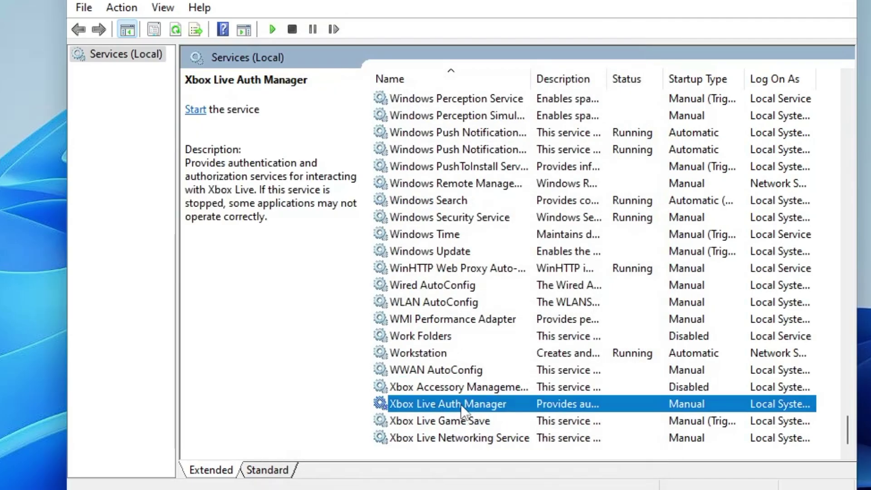
double_click(445, 407)
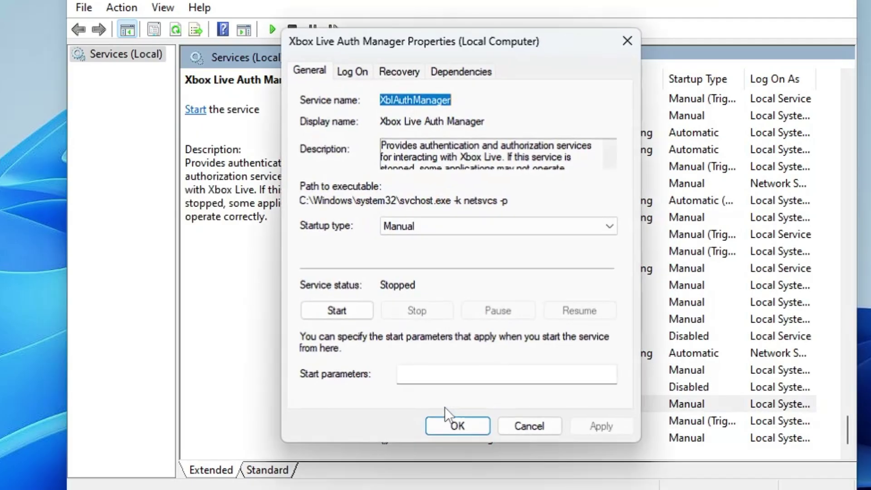
click(422, 230)
click(418, 276)
click(604, 428)
click(458, 427)
Step: Open the properties of the Xbox Live Game Save service
double_click(476, 418)
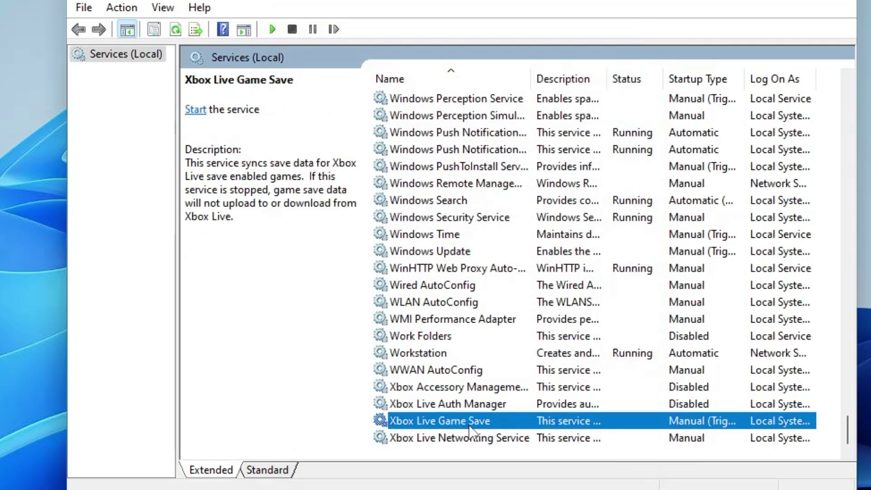
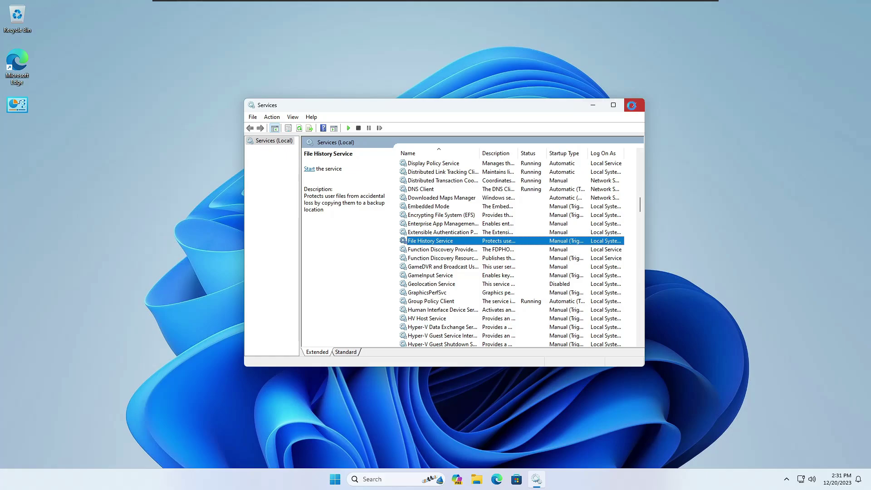
Step: Close the Services window and switch to Task Manager to view the system's performance graphs
click(625, 106)
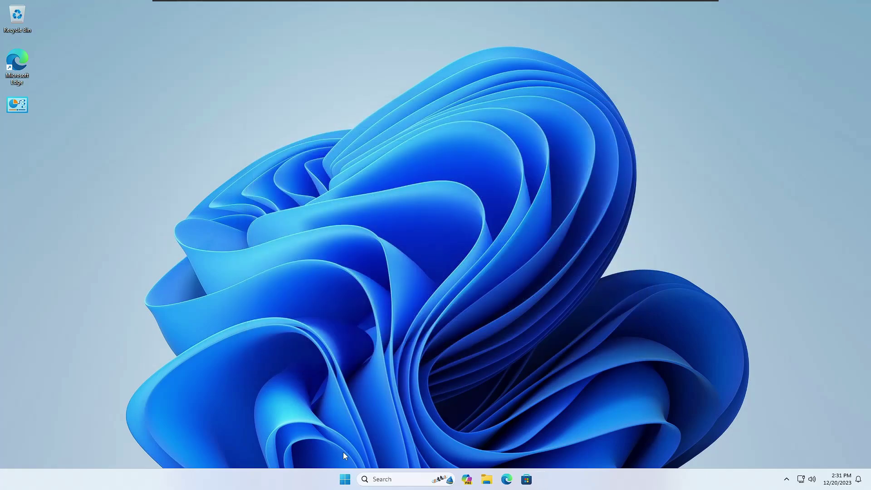
right_click(345, 480)
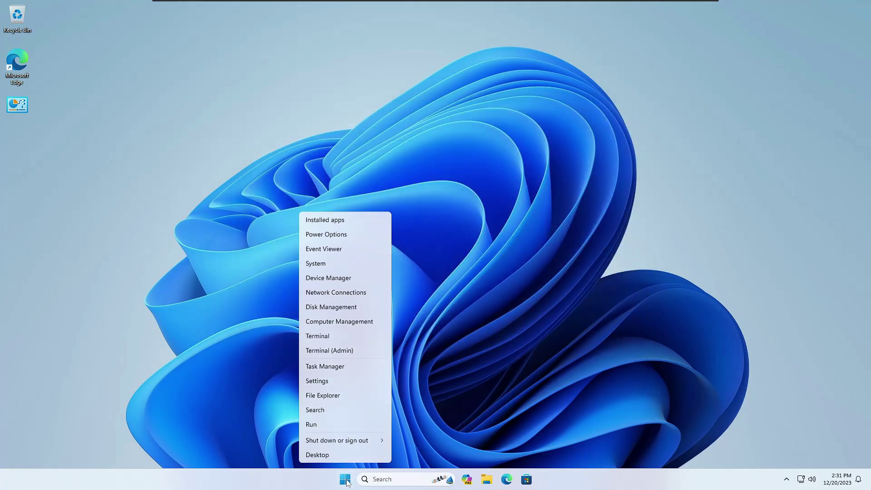
click(325, 366)
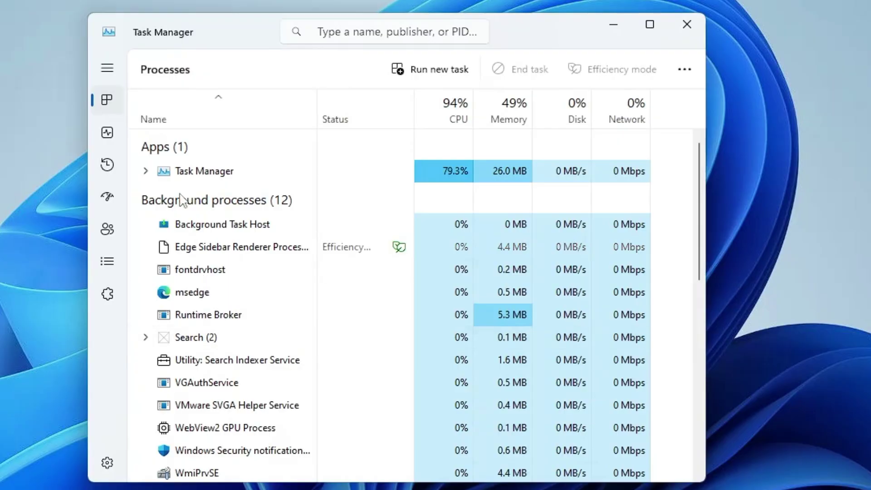
click(108, 133)
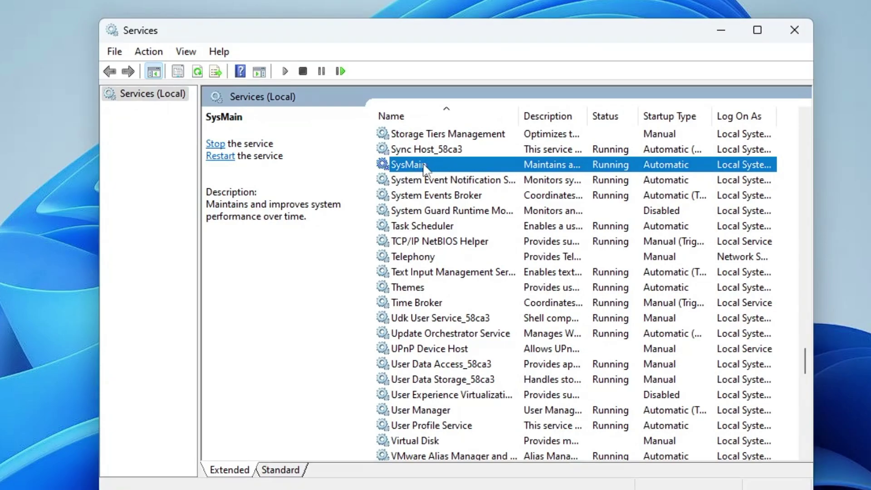
Step: Set the SysMain service's startup type to Disabled, stop the service, apply the change and close the Services window
double_click(409, 165)
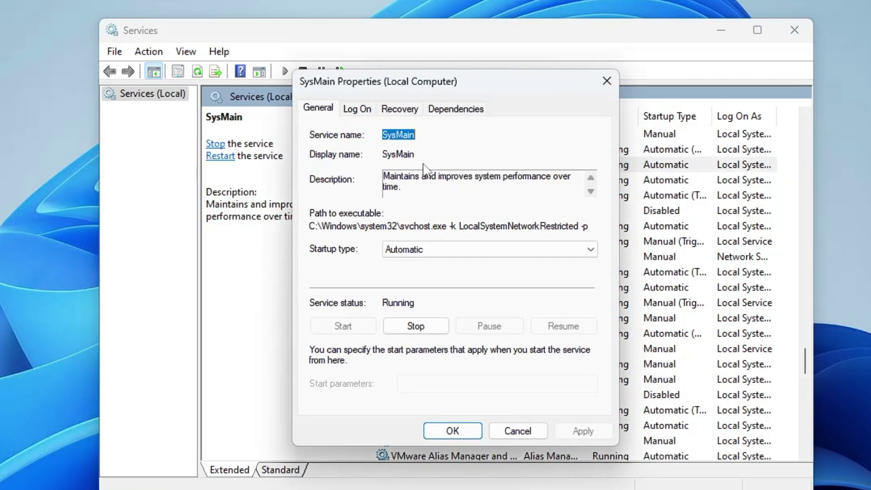
click(419, 251)
click(421, 291)
click(416, 325)
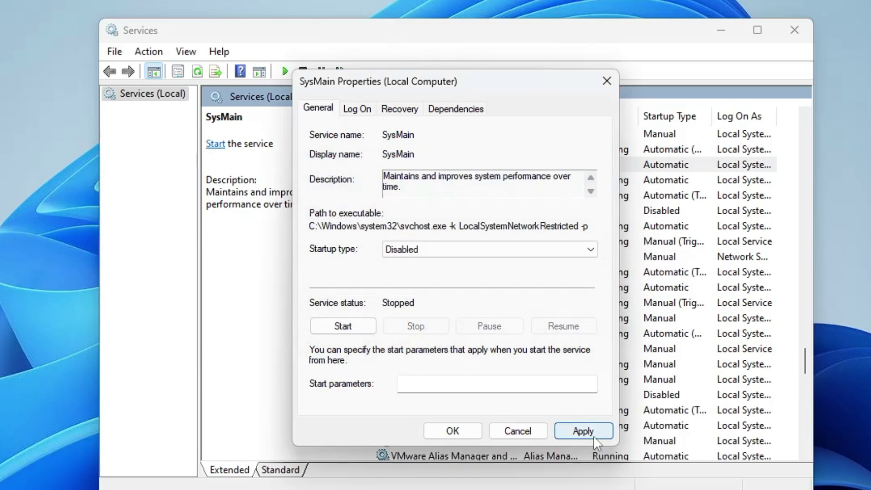
click(594, 436)
click(468, 436)
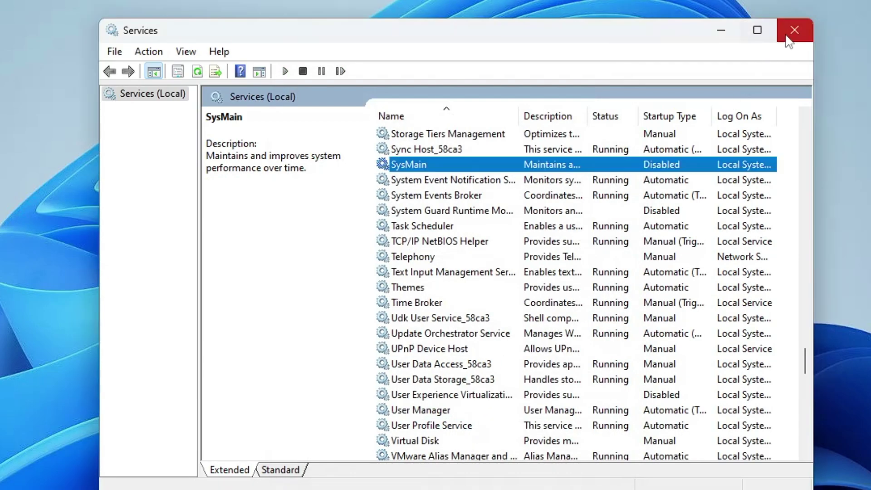
click(790, 30)
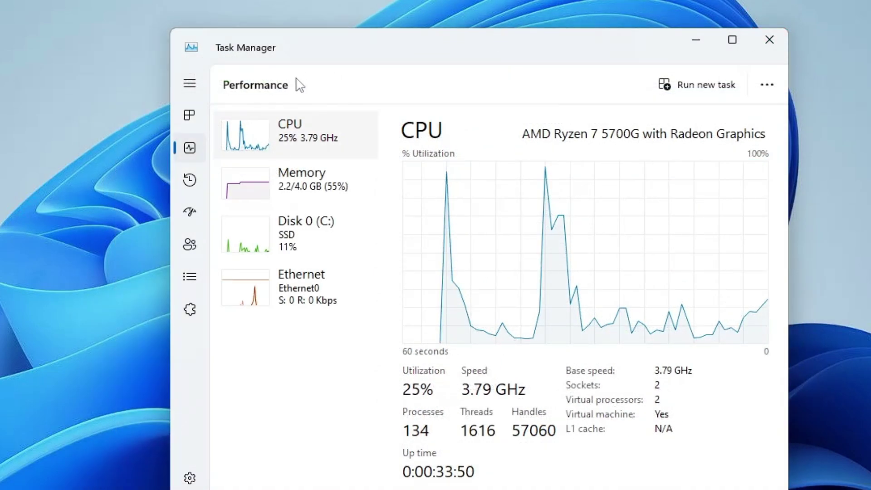